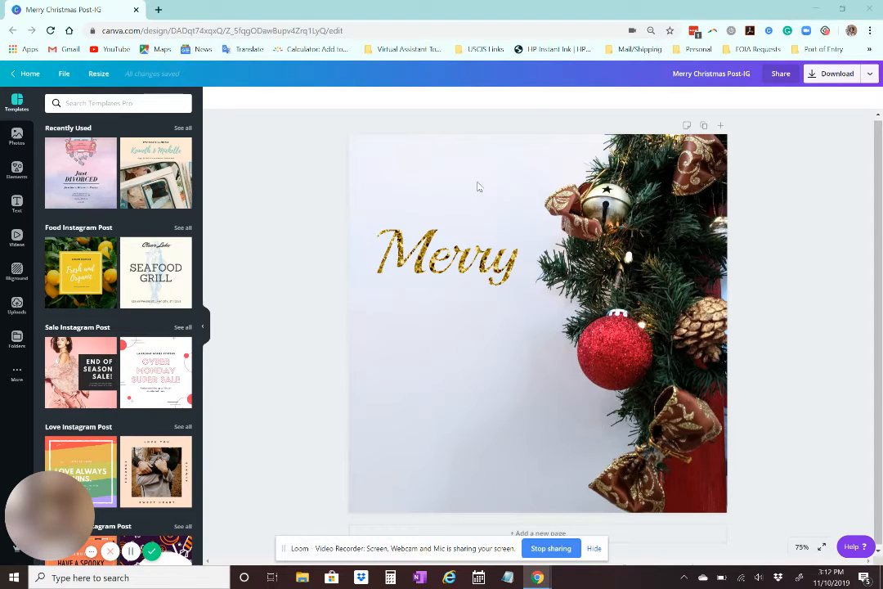
Open pixlr.com/editor/ in a new browser tab and allow Flash to run on the site
click(159, 10)
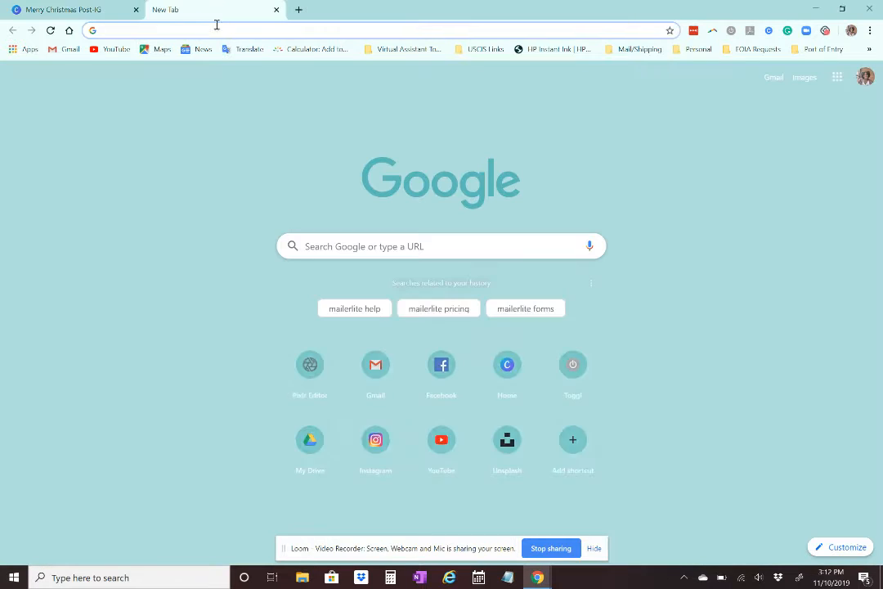
text(pixlr.com/editor/)
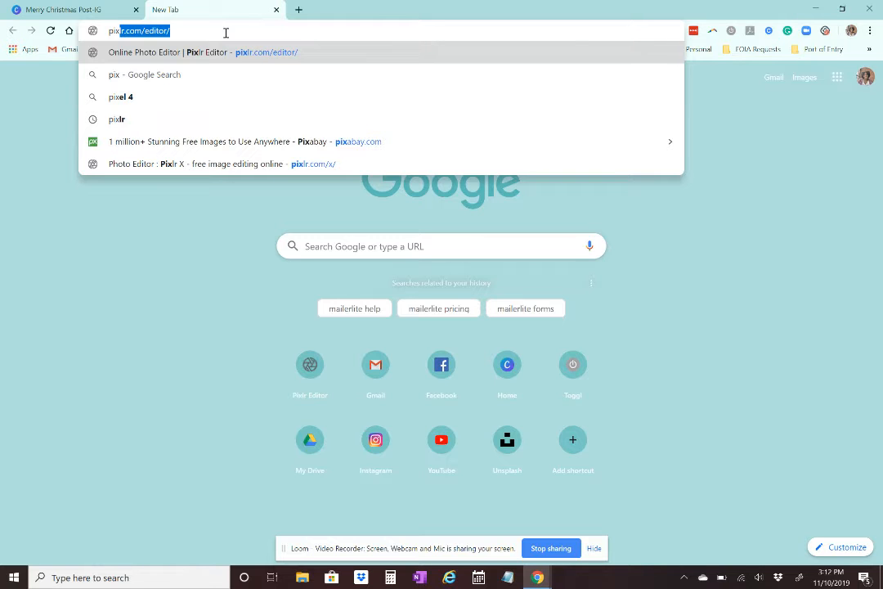
key(Return)
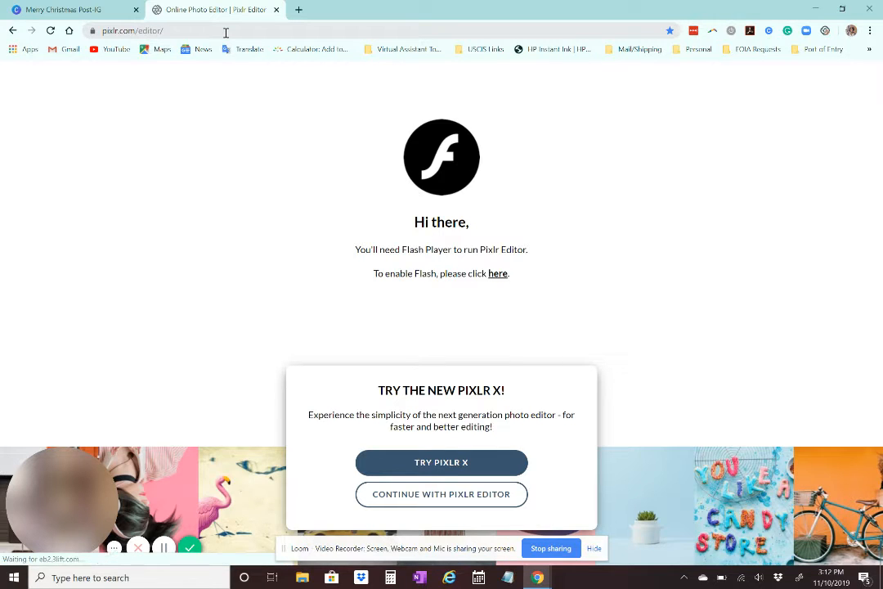
click(497, 274)
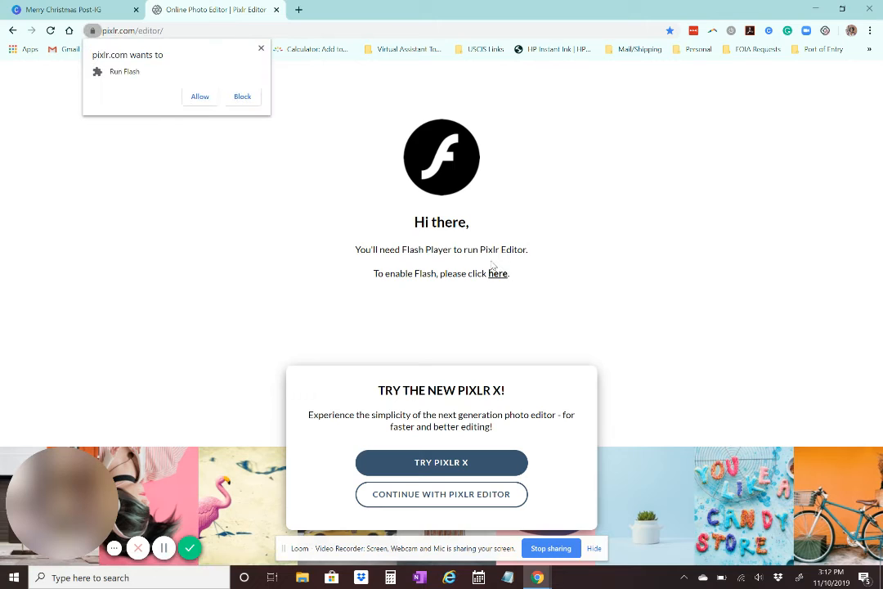
click(190, 99)
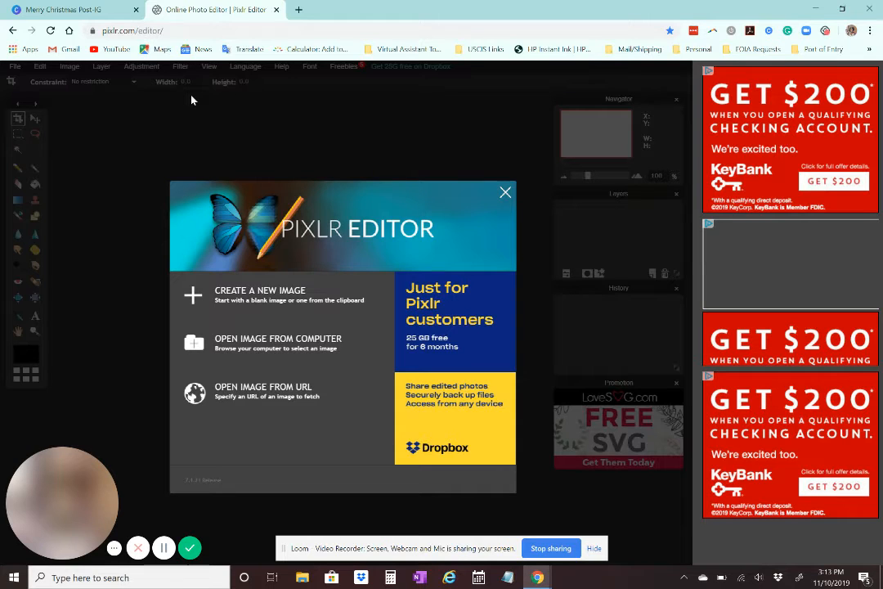
Open the gold glitter image 63480 from the computer's Photos folder and enlarge its image window
click(300, 345)
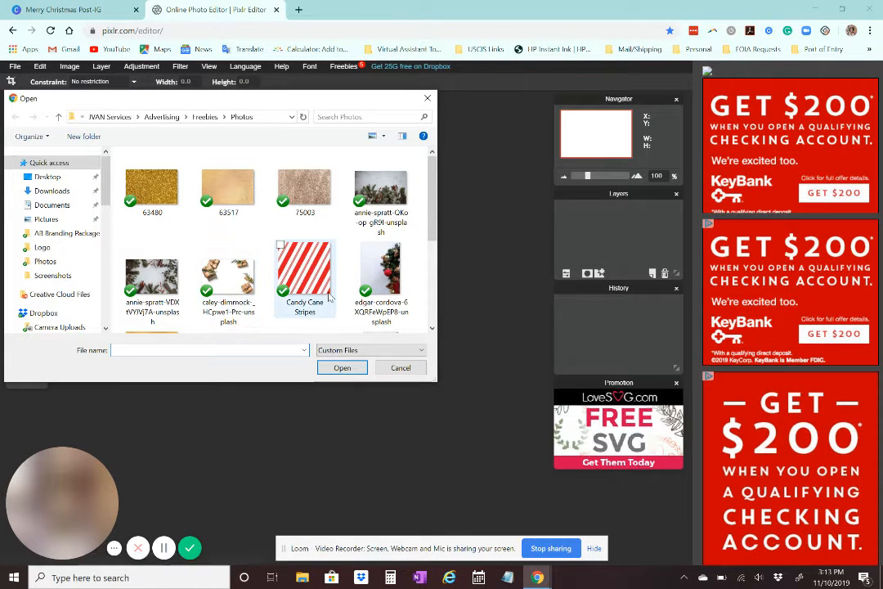
click(144, 193)
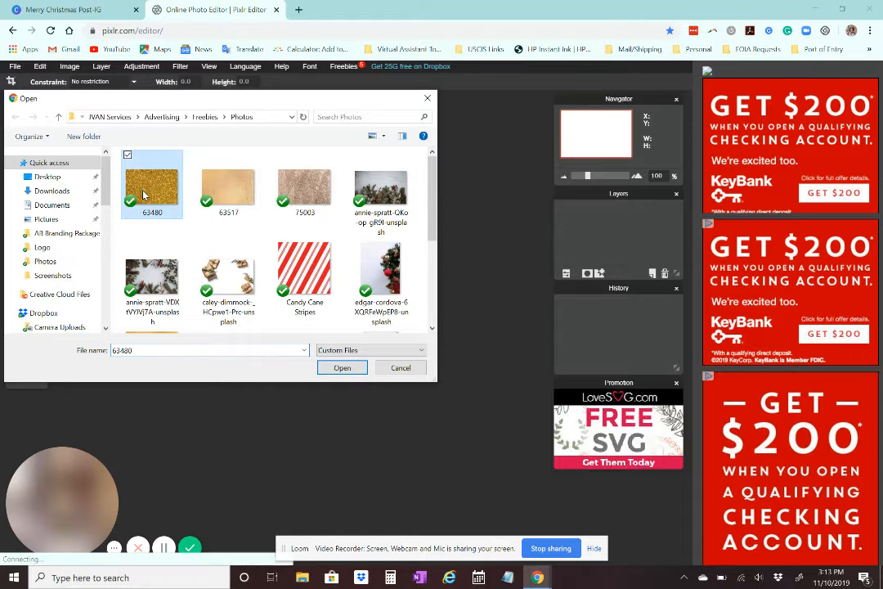
click(342, 368)
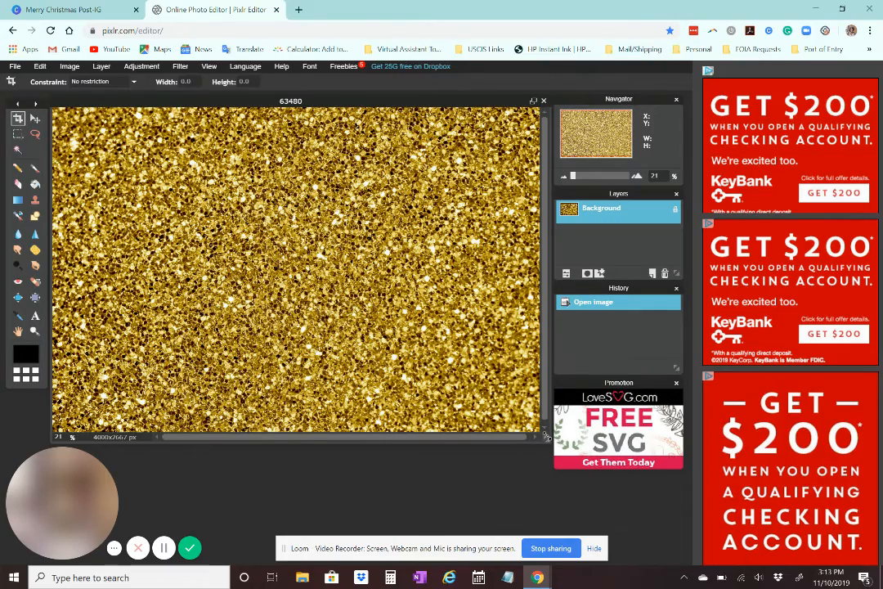
drag(547, 438, 620, 533)
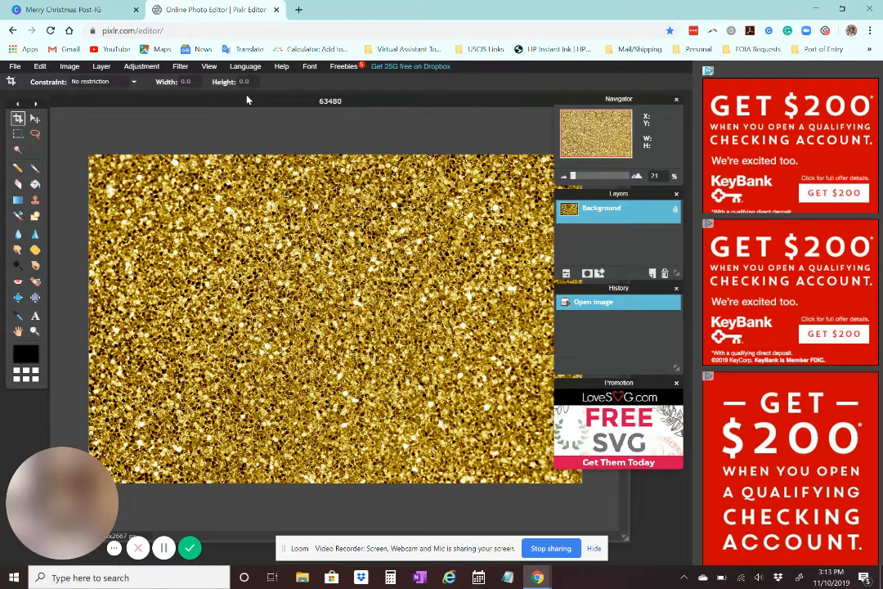
Check the glitter image's pixel dimensions in the Image size settings and accept them as they are
click(71, 69)
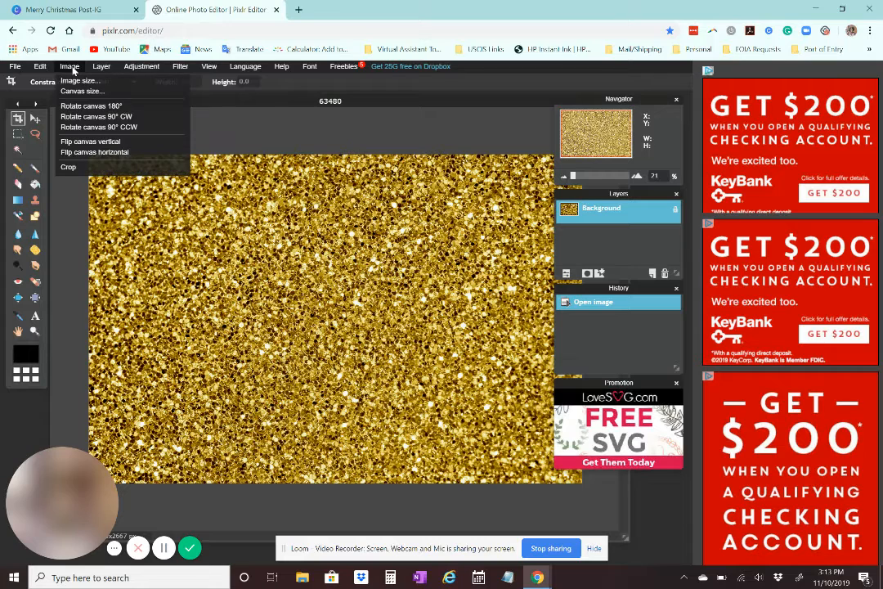
click(78, 80)
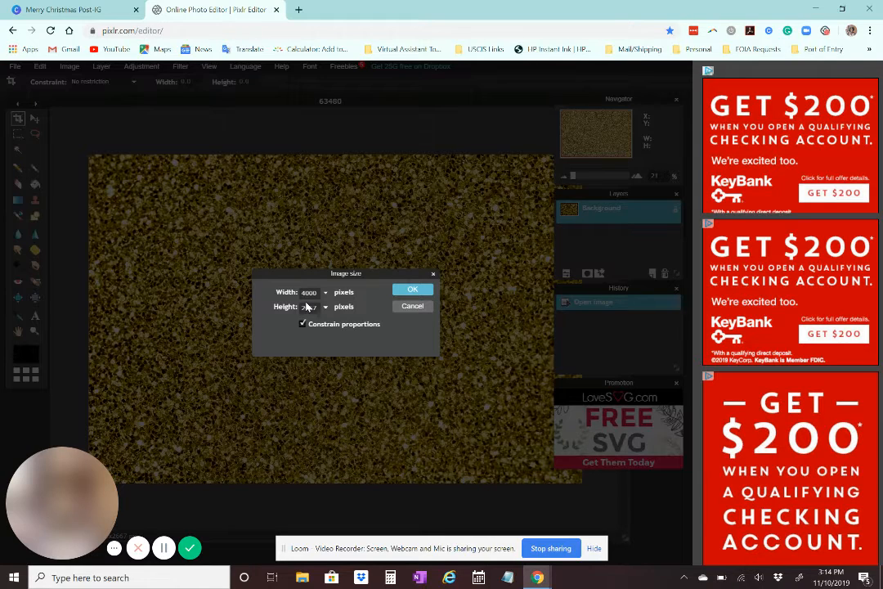
click(401, 291)
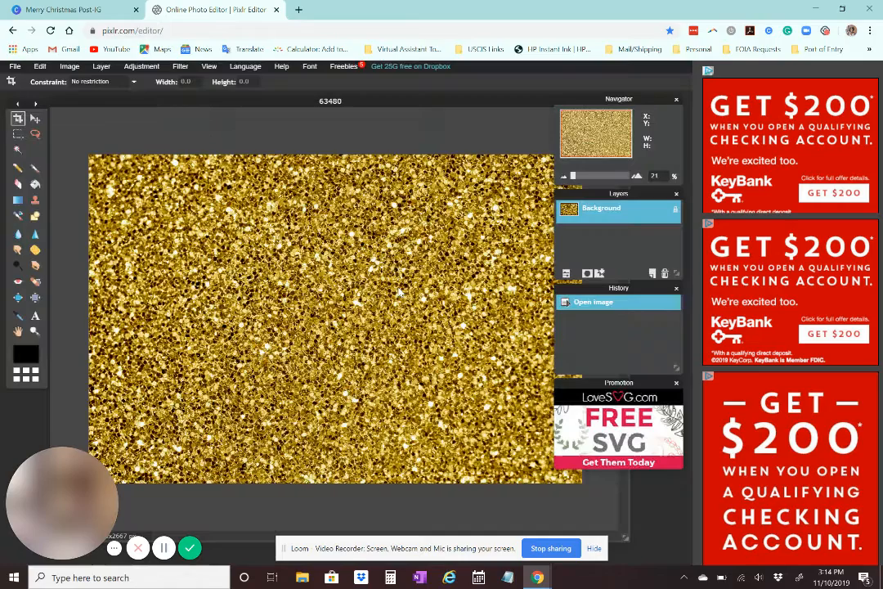
Add the text "Christmas" with the Type tool on the left half of the glitter image
click(36, 317)
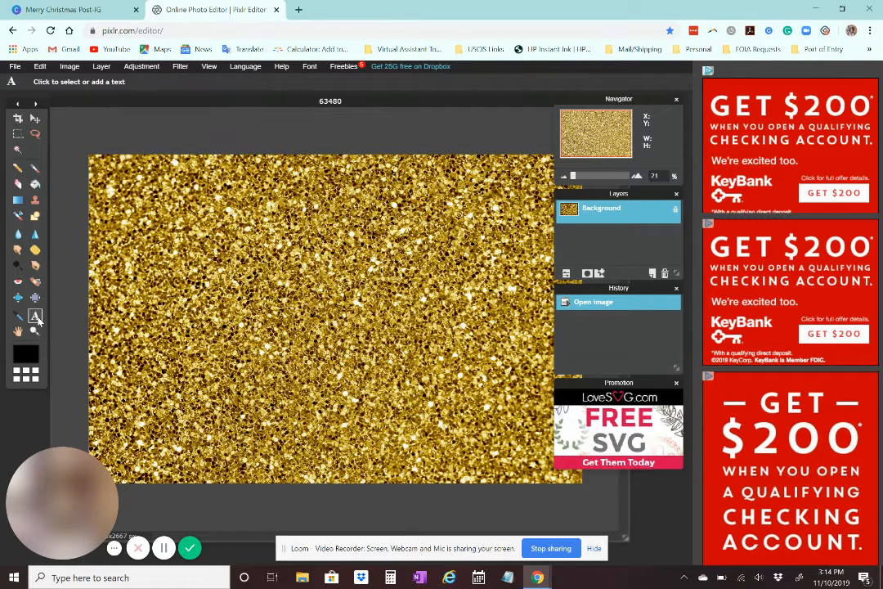
click(186, 298)
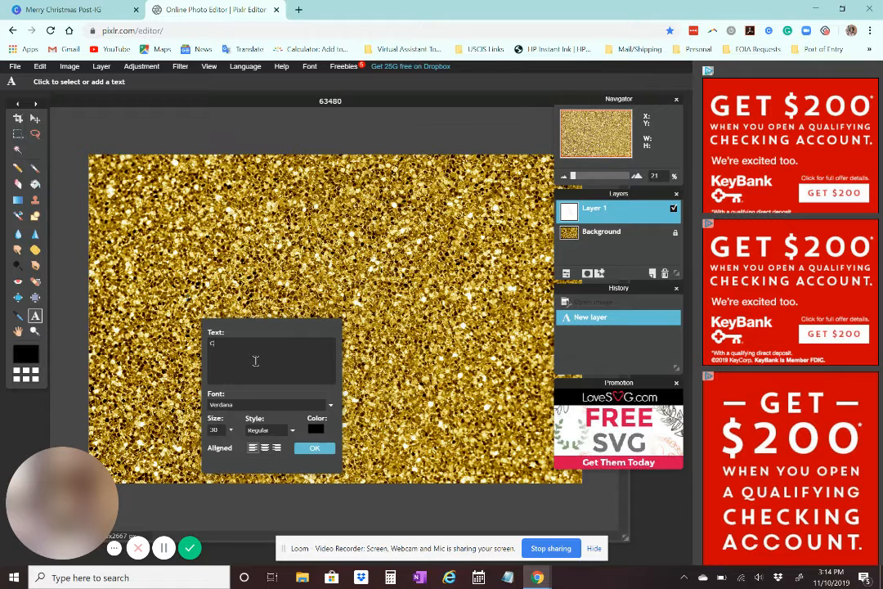
text(Chris)
text(tmas)
Set the font of the "Christmas" text to Playball
click(291, 404)
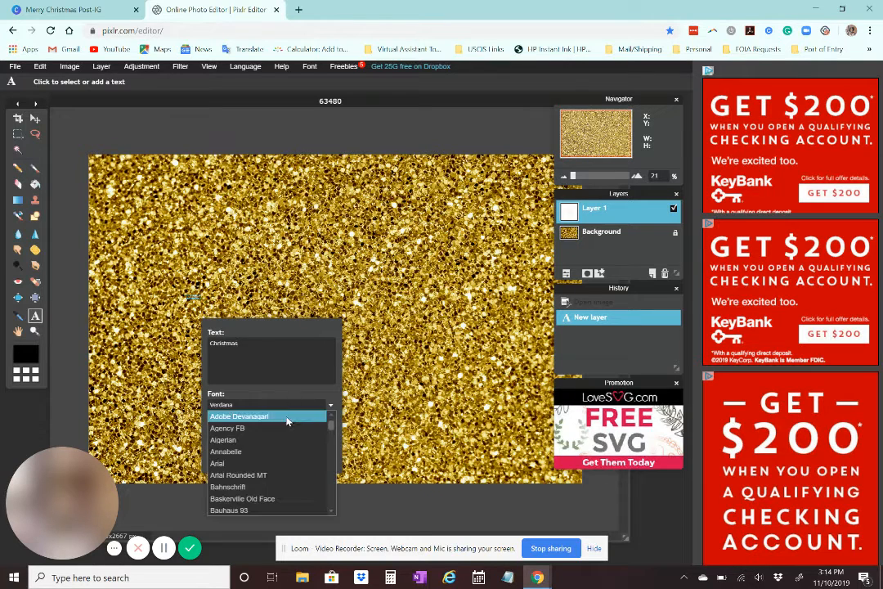
scroll(287, 434, down, 10)
scroll(285, 433, down, 10)
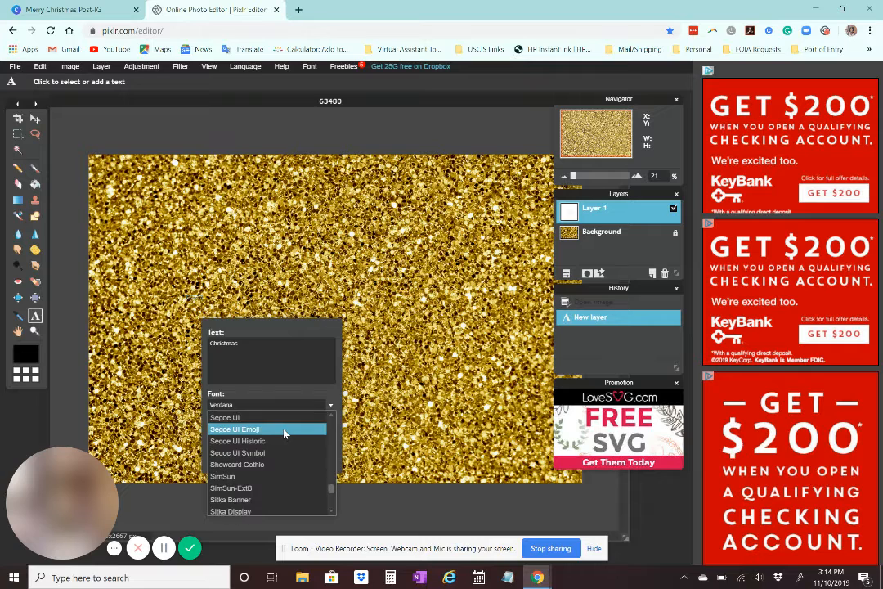
scroll(285, 434, down, 10)
scroll(285, 434, up, 3)
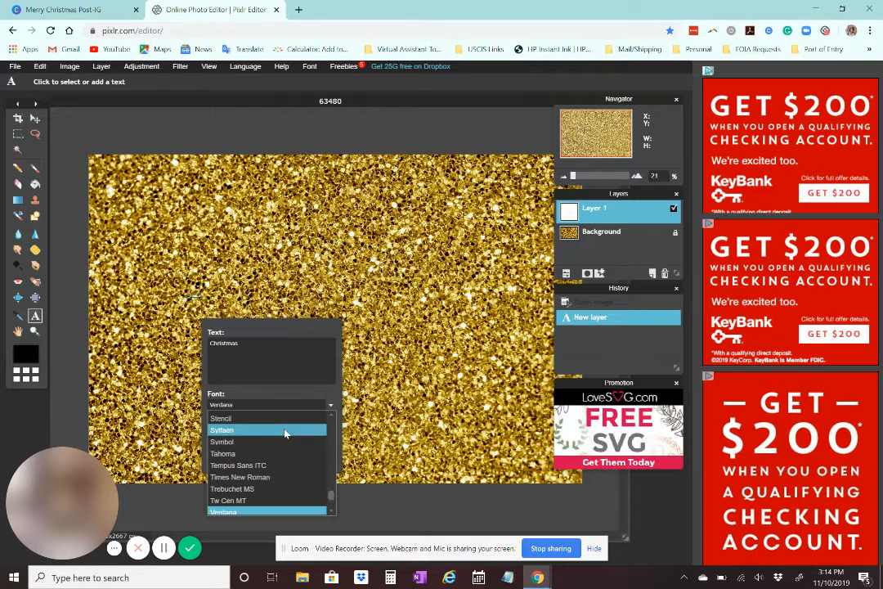
scroll(284, 434, up, 3)
scroll(285, 434, up, 3)
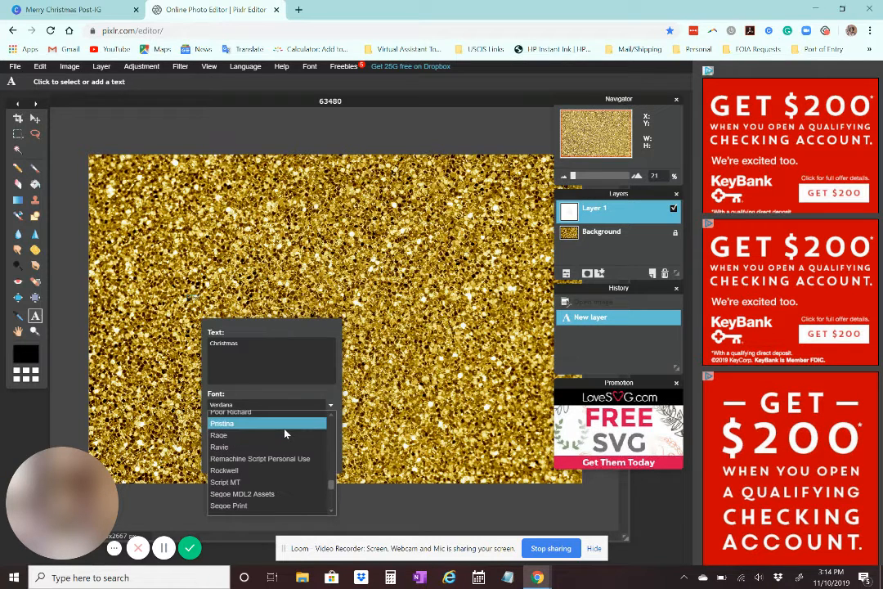
scroll(285, 434, up, 3)
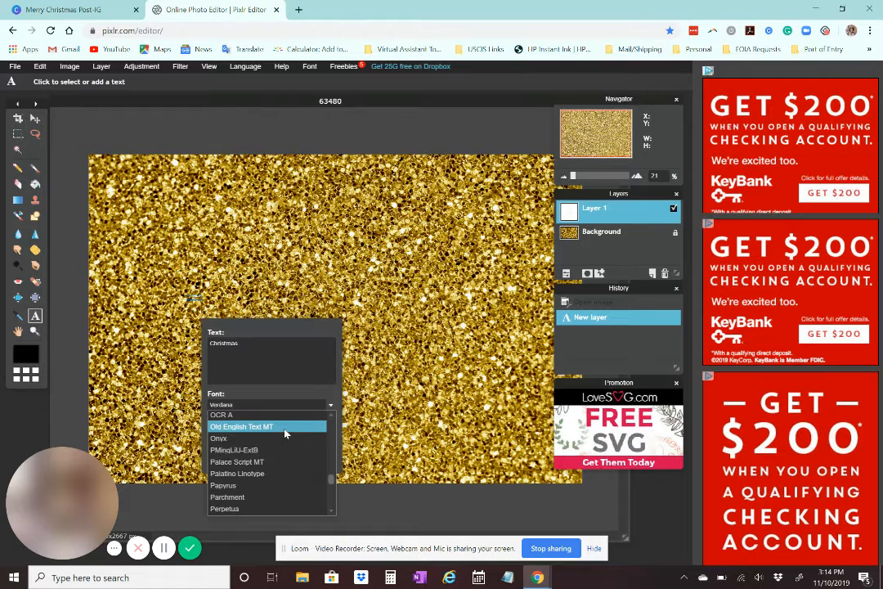
scroll(285, 433, down, 3)
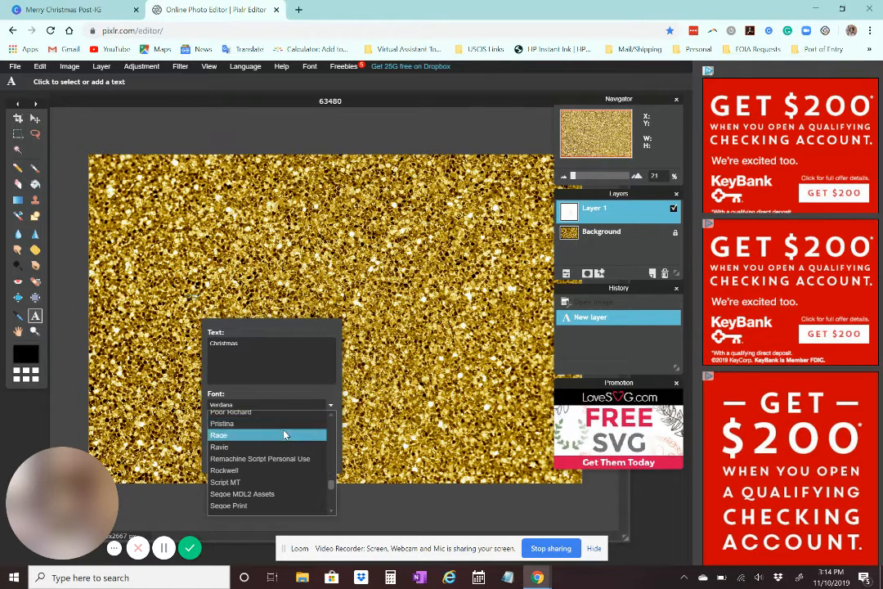
scroll(284, 433, down, 3)
scroll(285, 435, up, 6)
scroll(285, 435, down, 3)
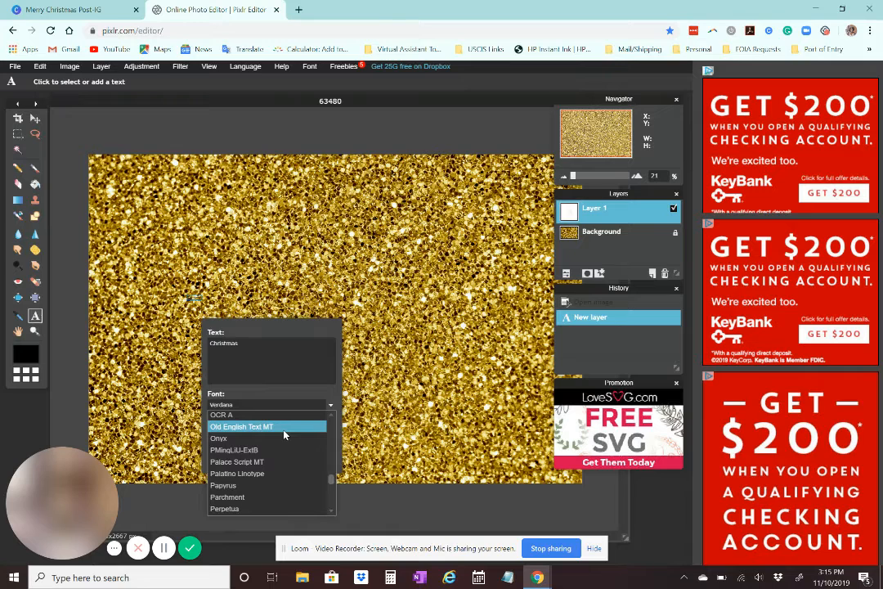
scroll(285, 433, down, 3)
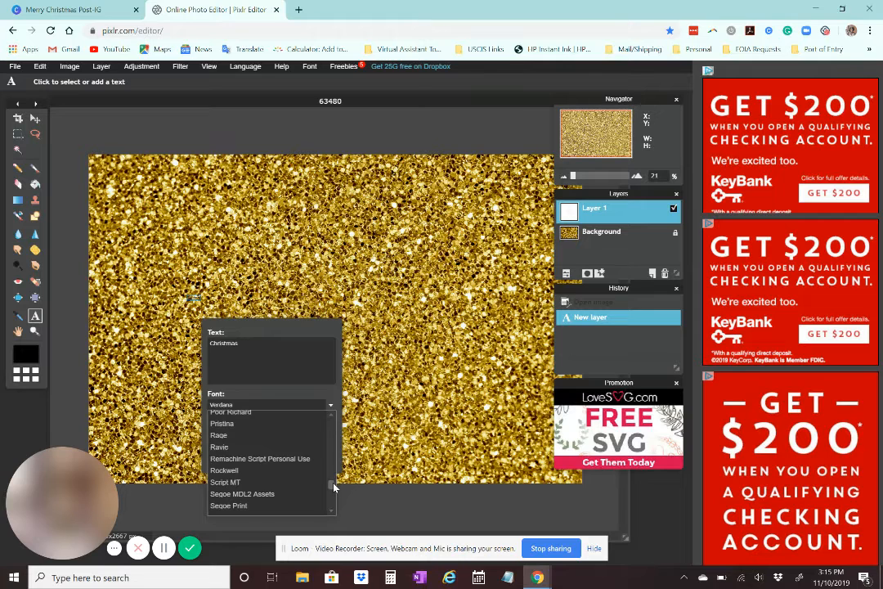
scroll(333, 488, up, 1)
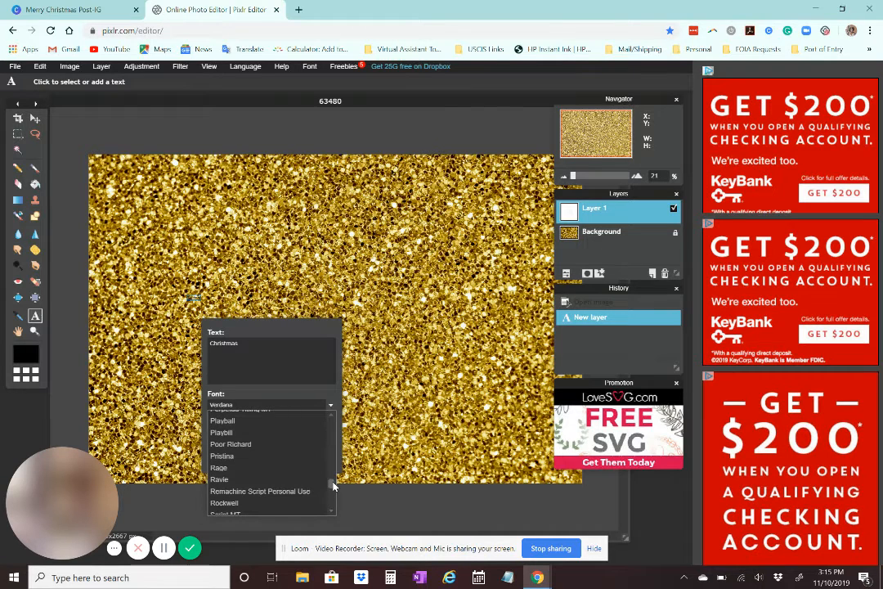
click(262, 422)
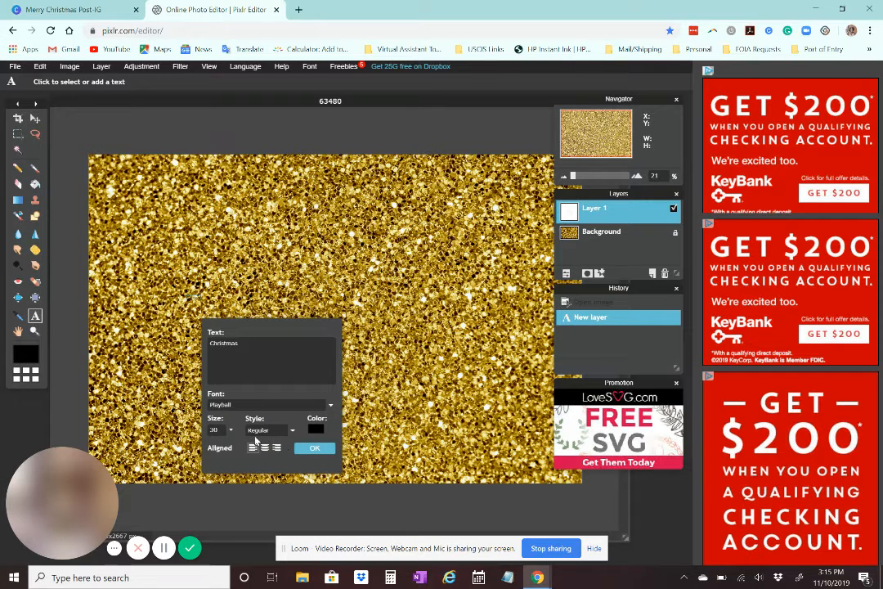
Set the "Christmas" text size to 386 and apply the text settings
click(231, 430)
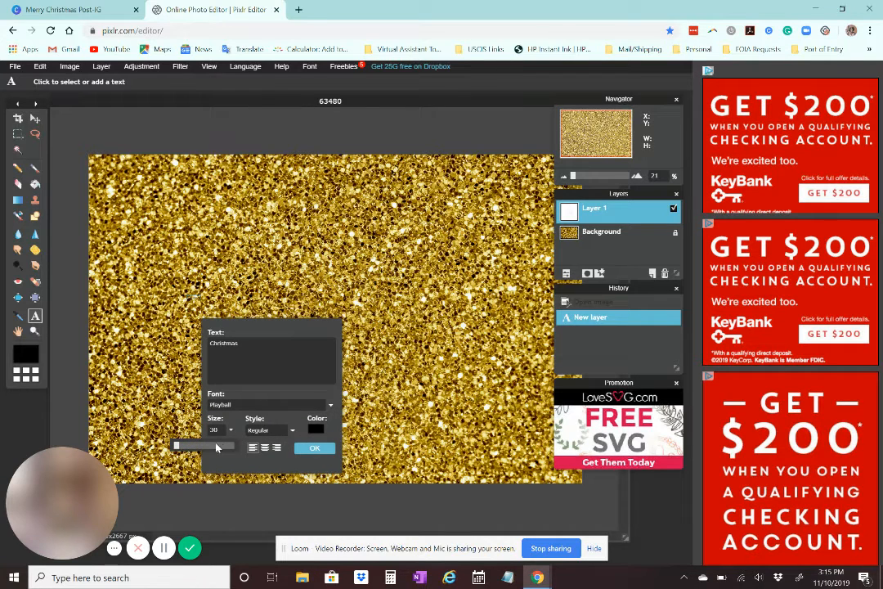
drag(176, 447, 197, 447)
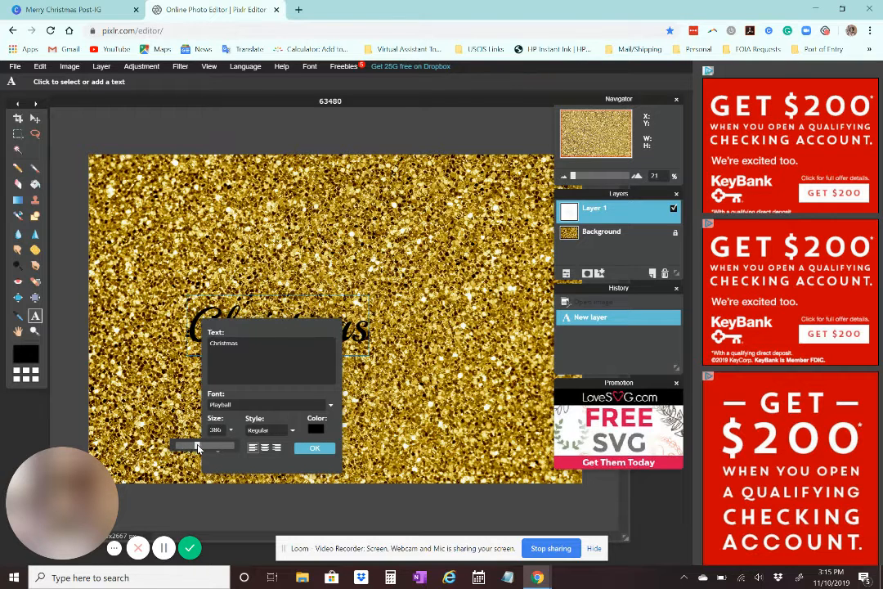
click(314, 447)
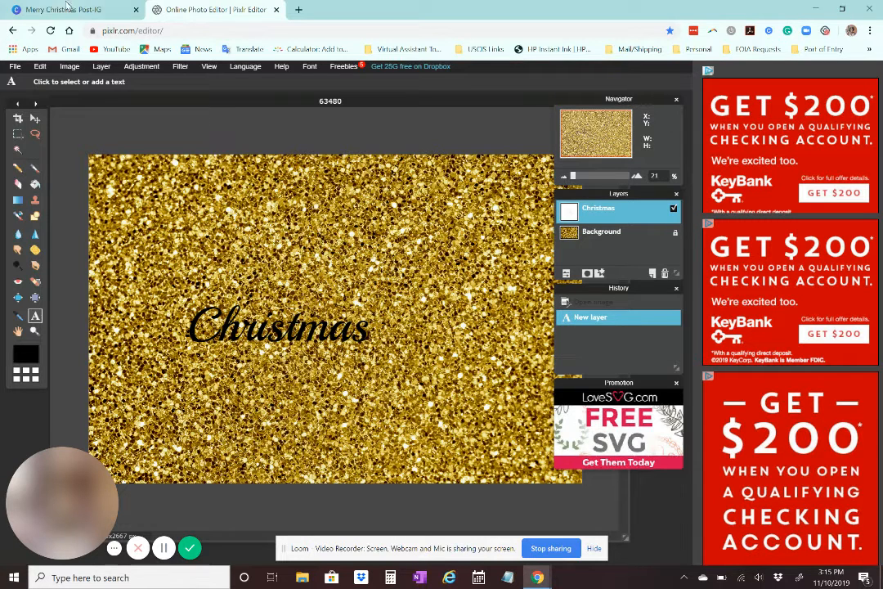
Open 1001freefonts.com in a new browser tab and look through its font list for the Playball font
click(300, 11)
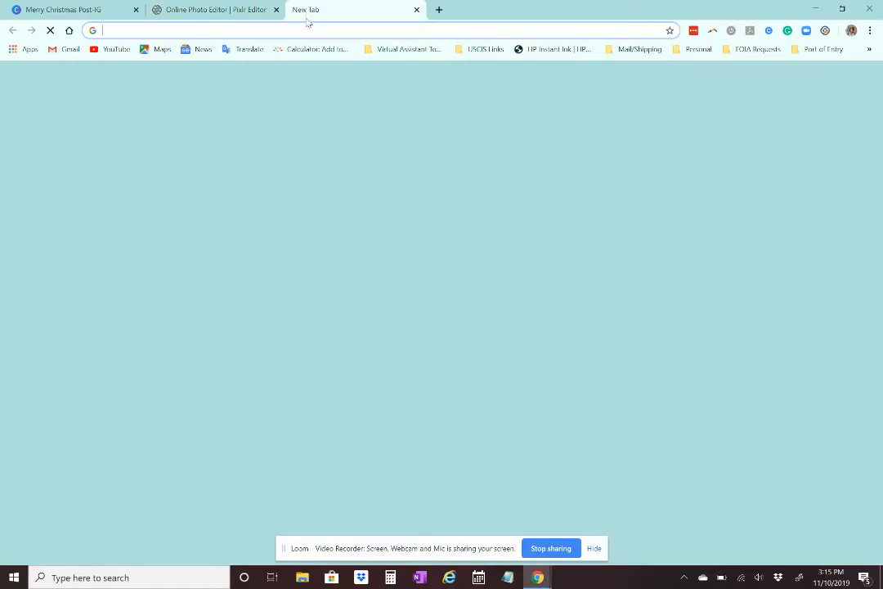
text(10)
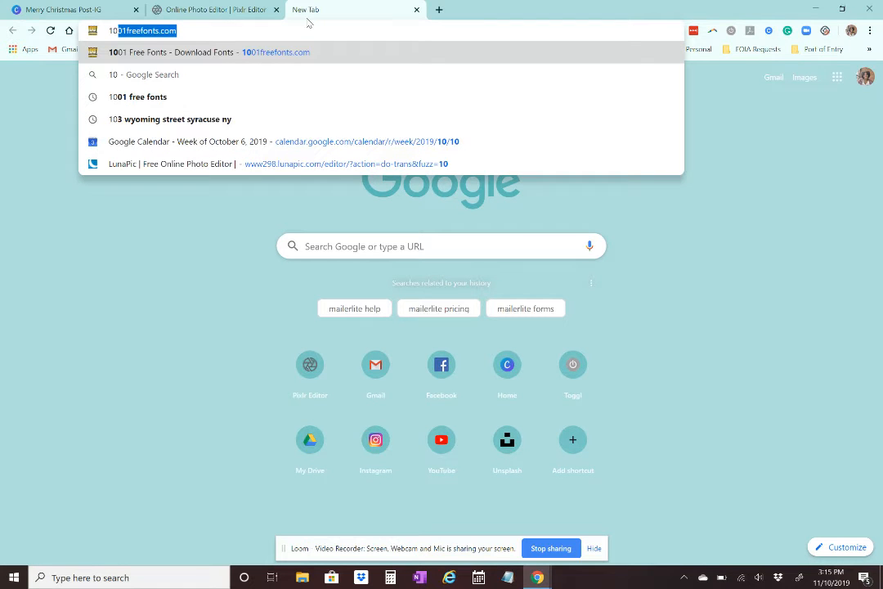
key(Return)
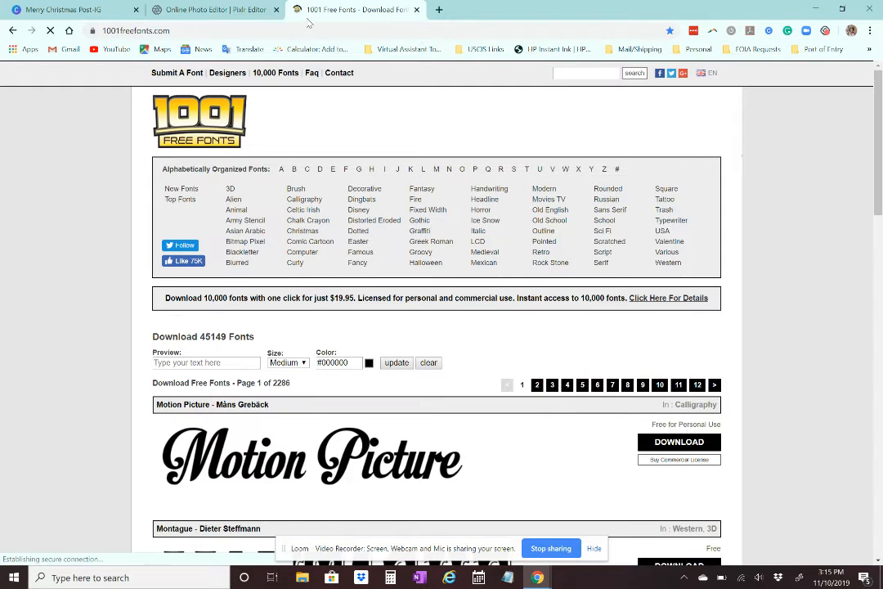
scroll(375, 107, down, 3)
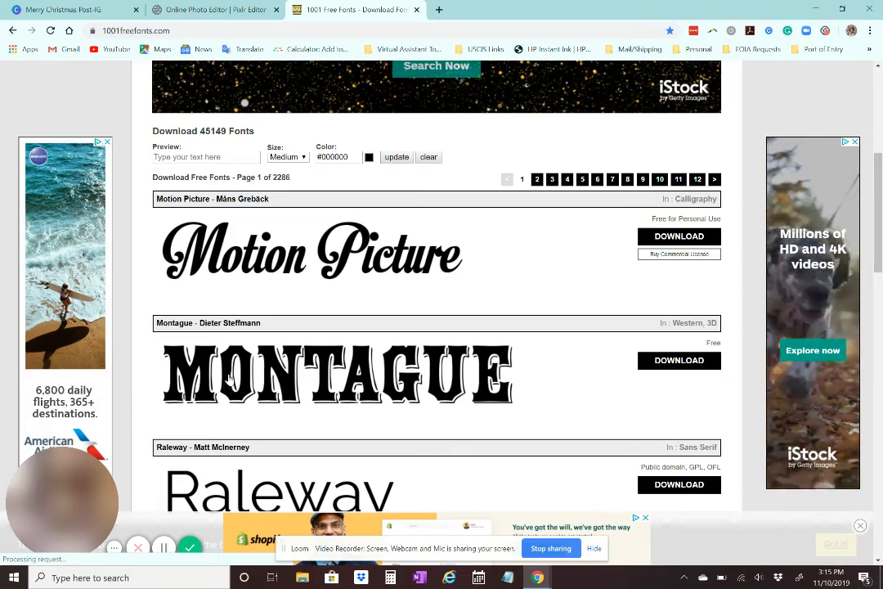
scroll(387, 383, down, 3)
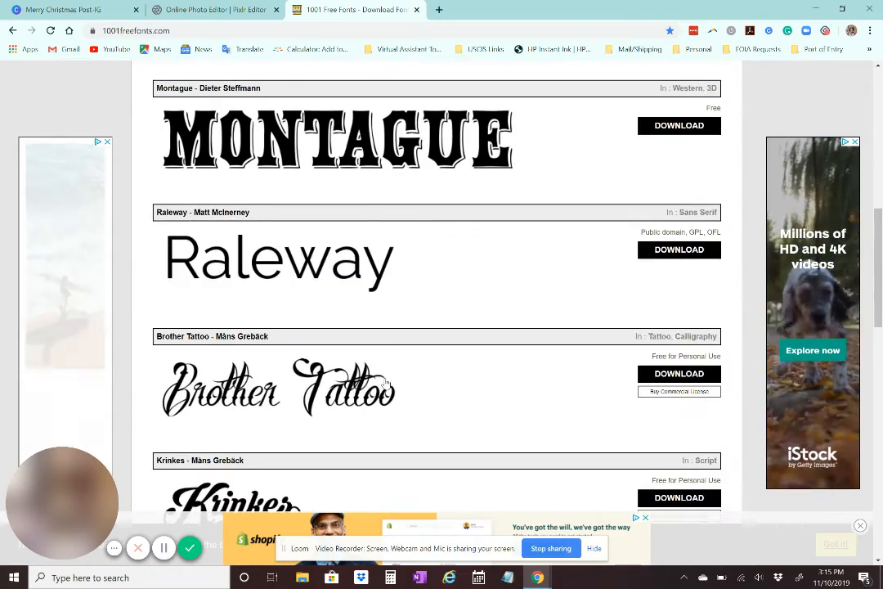
scroll(392, 381, down, 7)
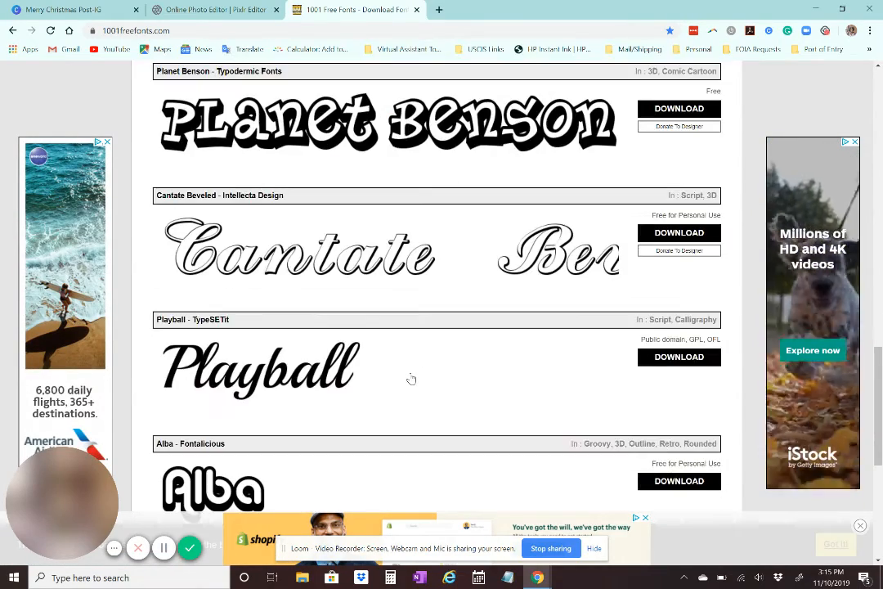
scroll(412, 379, down, 2)
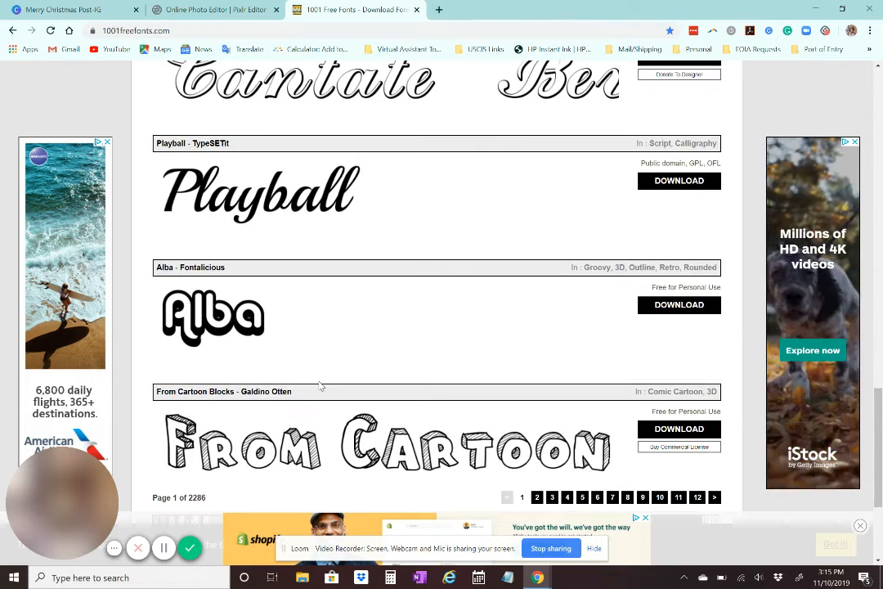
scroll(357, 110, up, 2)
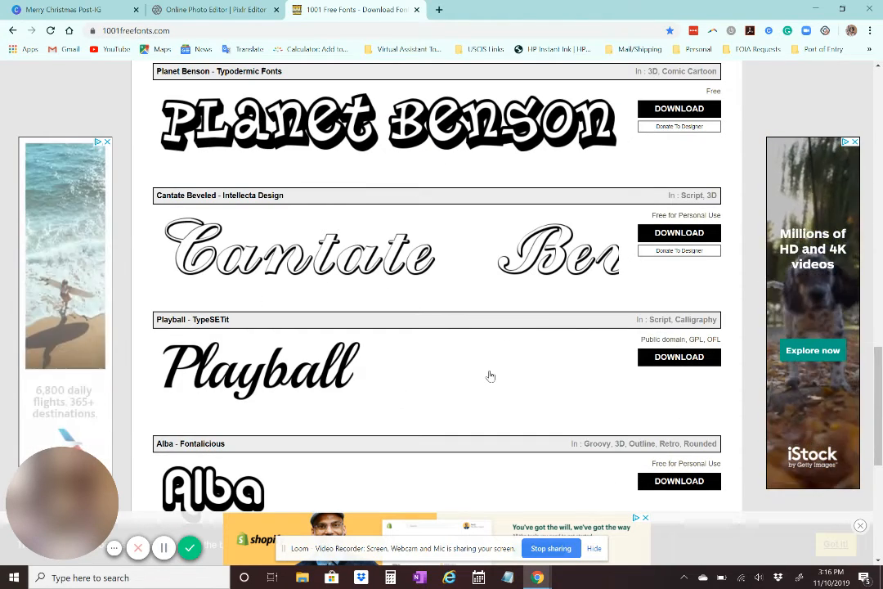
Close the 1001 Free Fonts page, return to the glitter image in Pixlr Editor, and confirm the "Christmas" text settings unchanged
scroll(491, 375, down, 4)
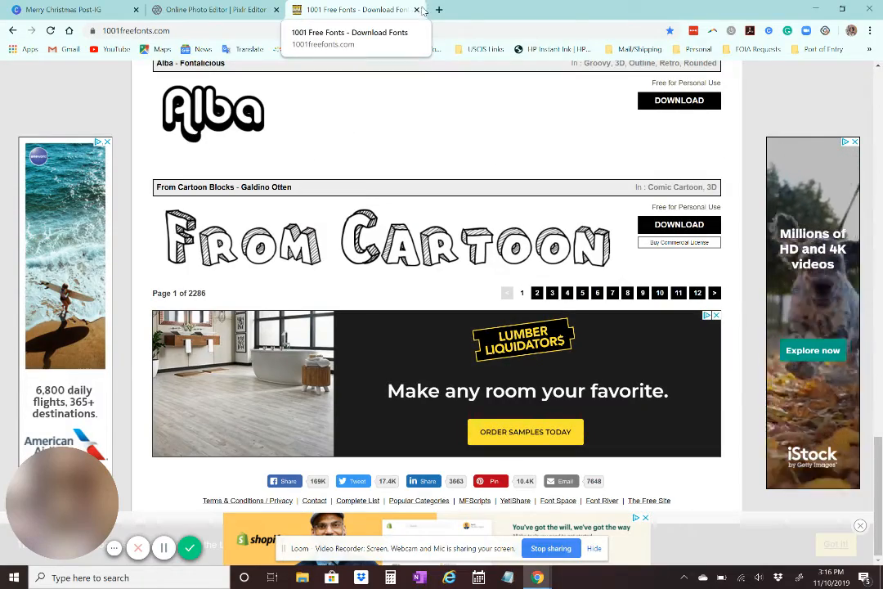
click(417, 10)
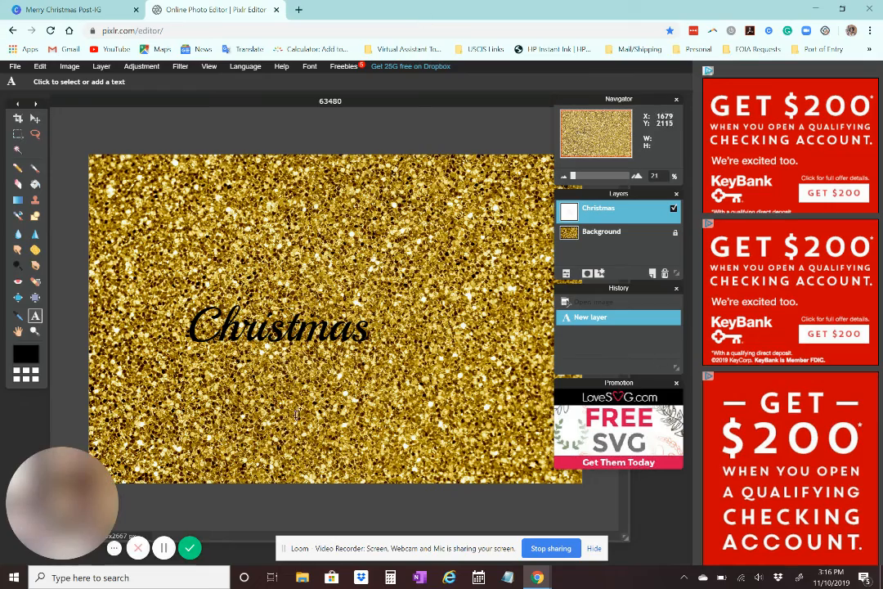
click(292, 331)
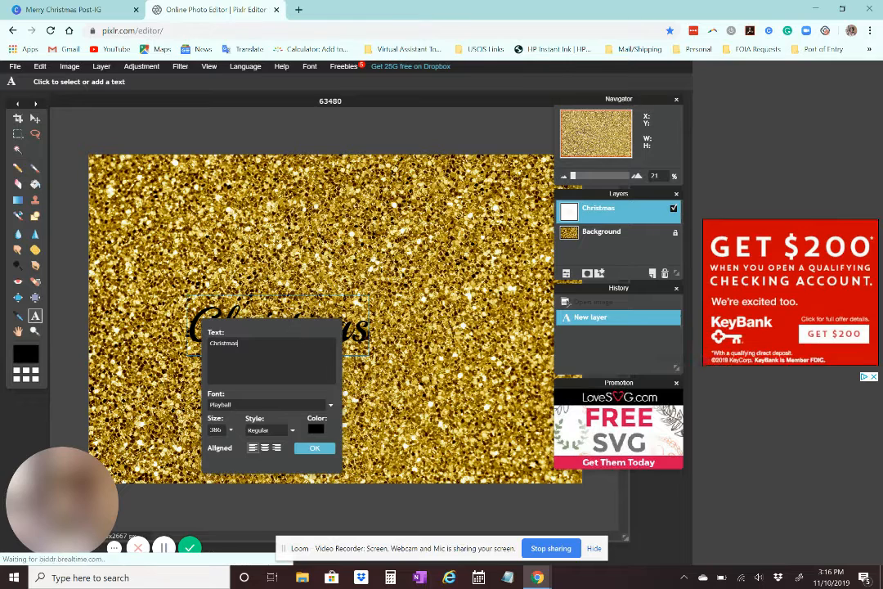
click(326, 448)
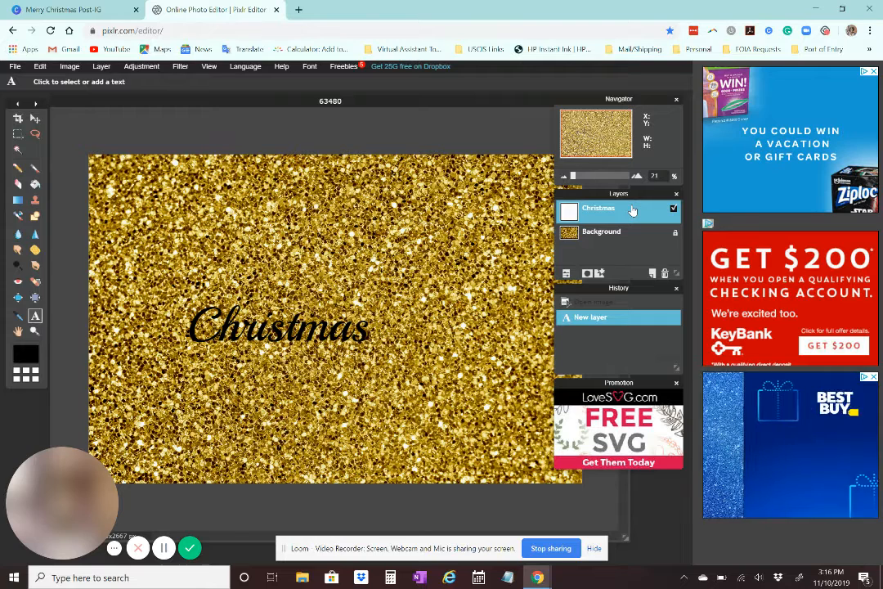
Try rasterizing the "Christmas" text layer and revert to the history state before it
right_click(675, 211)
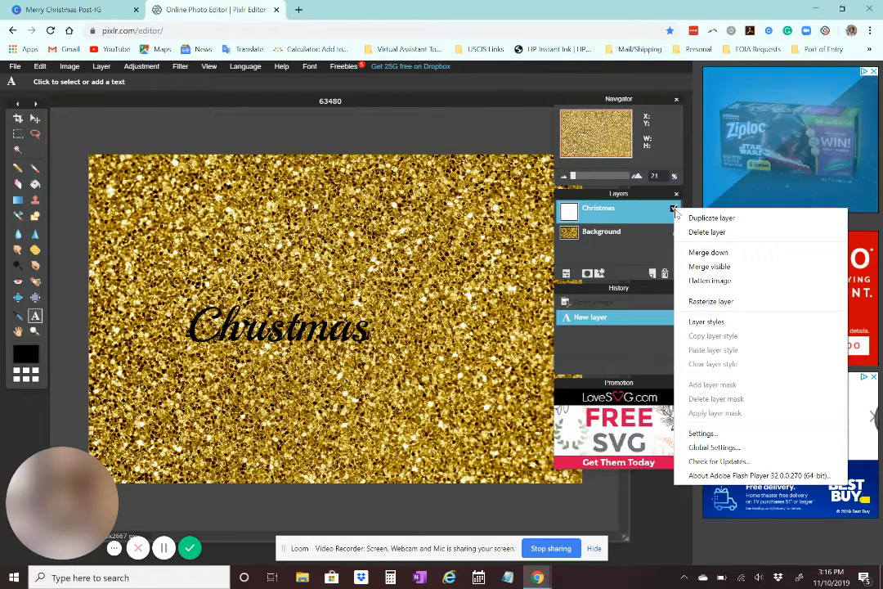
click(710, 301)
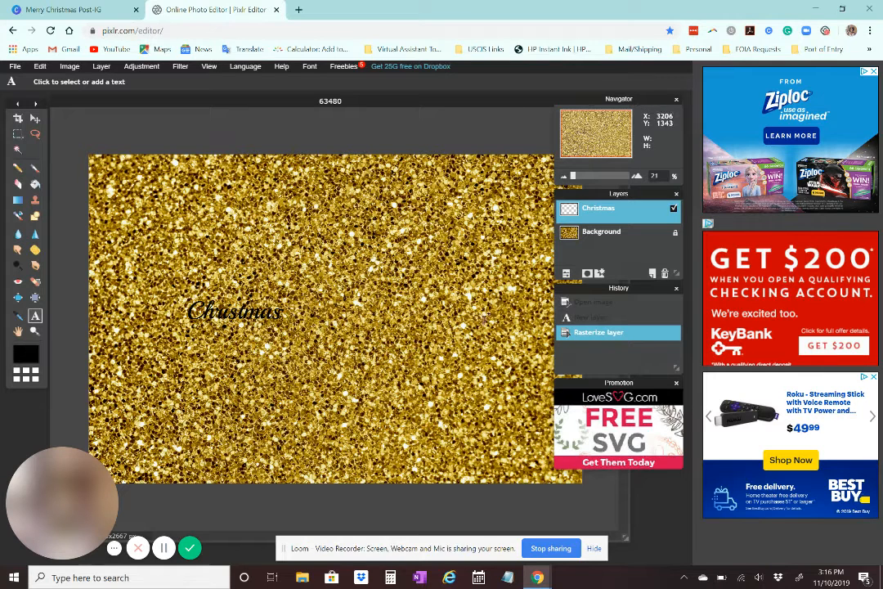
click(627, 317)
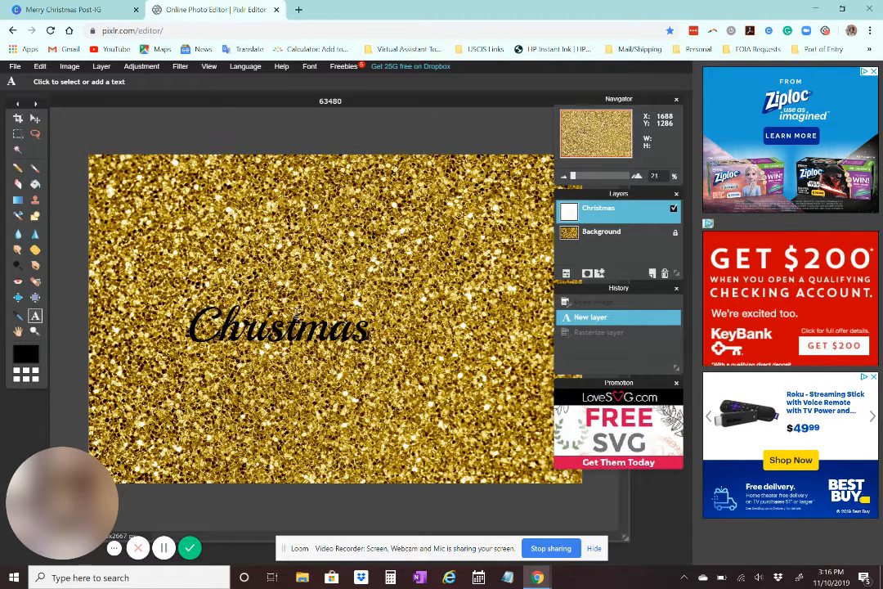
Set the "Christmas" text size to 969, move the text slightly up and to the left, and apply the settings
click(305, 337)
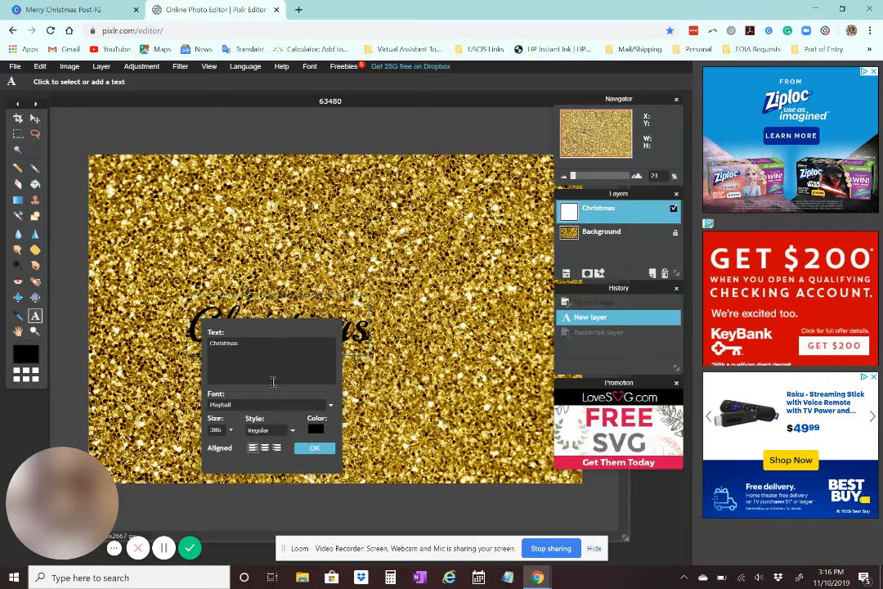
click(233, 432)
drag(199, 449, 233, 452)
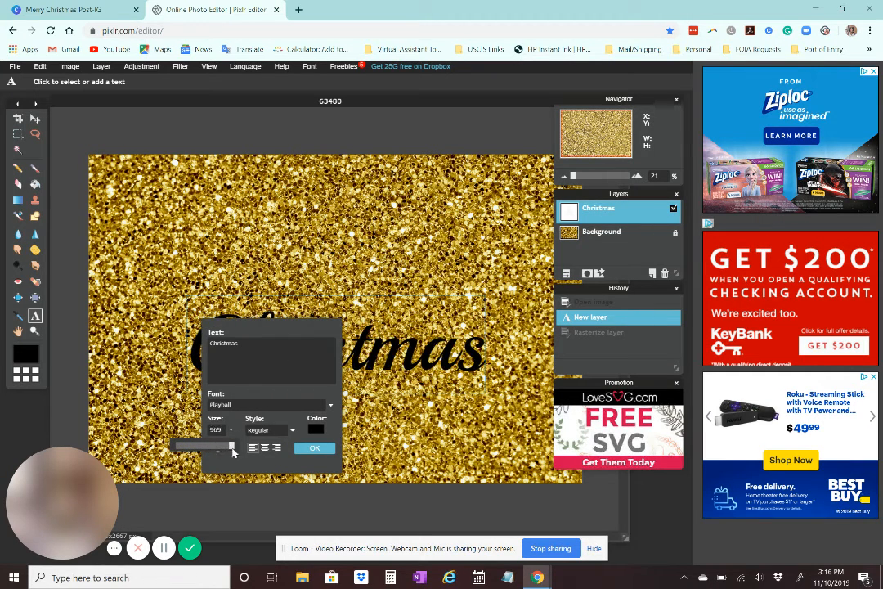
click(314, 447)
click(426, 356)
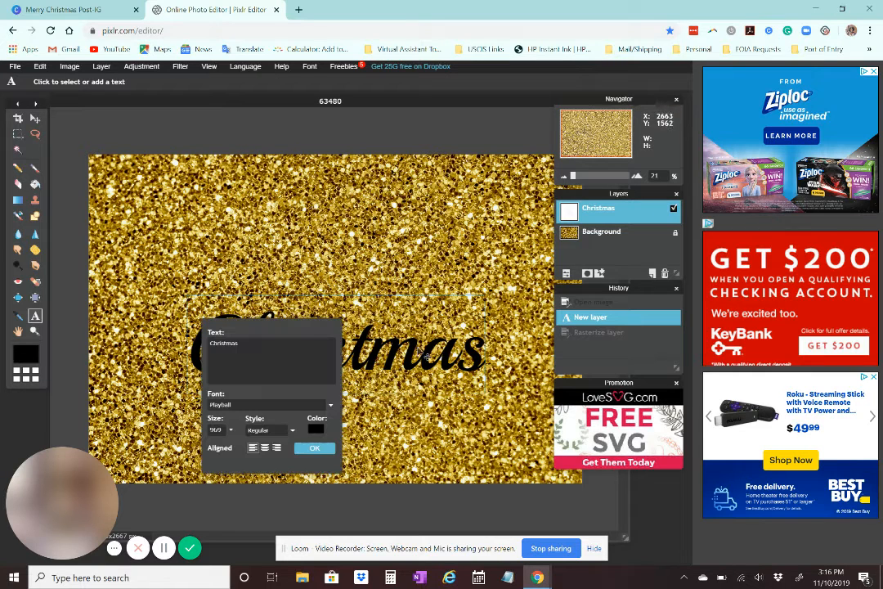
drag(368, 321, 360, 296)
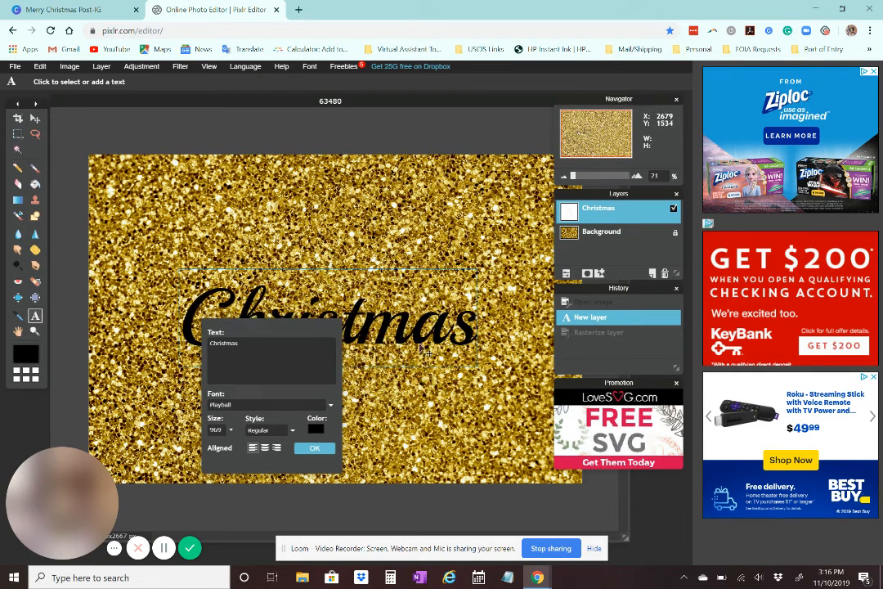
click(322, 450)
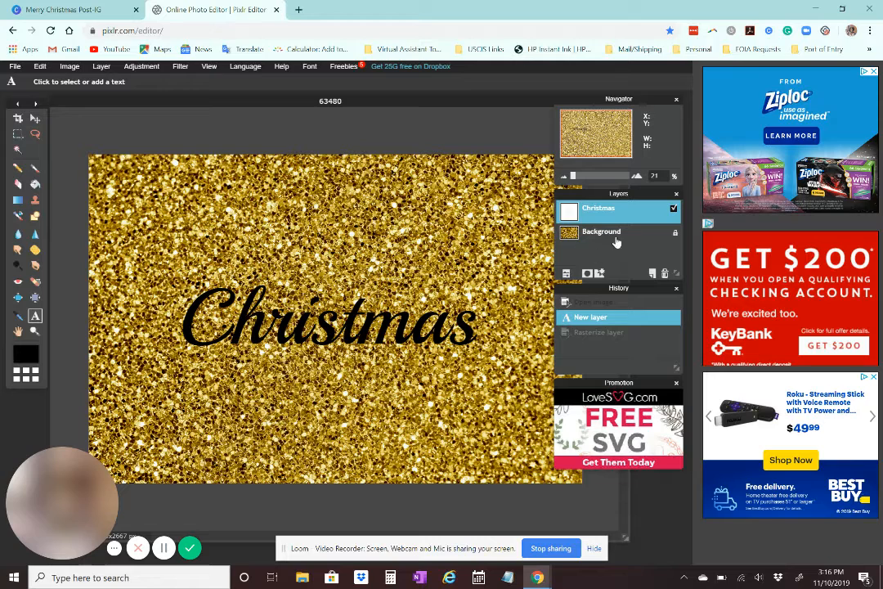
Rasterize the enlarged "Christmas" text layer and roll the history back to the originally opened image
right_click(674, 210)
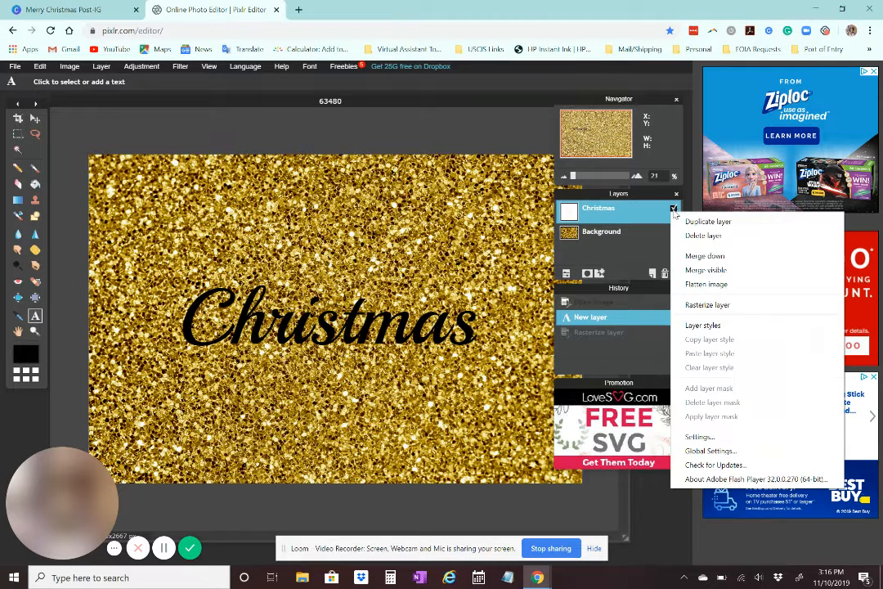
click(693, 311)
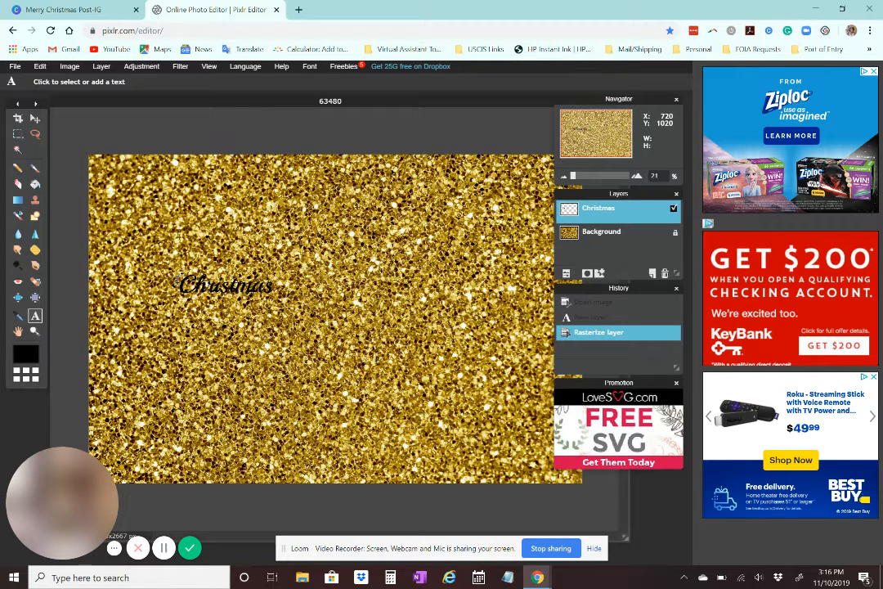
click(68, 66)
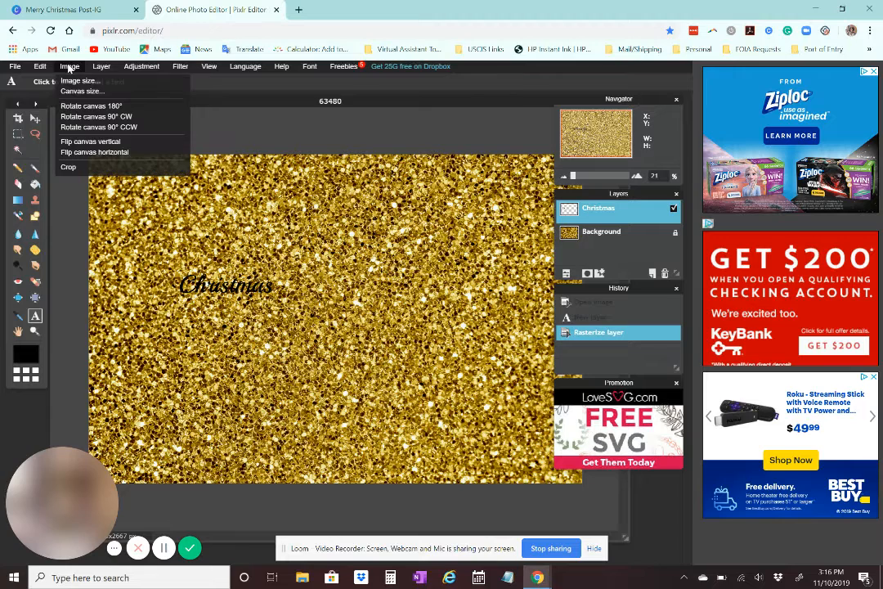
click(73, 81)
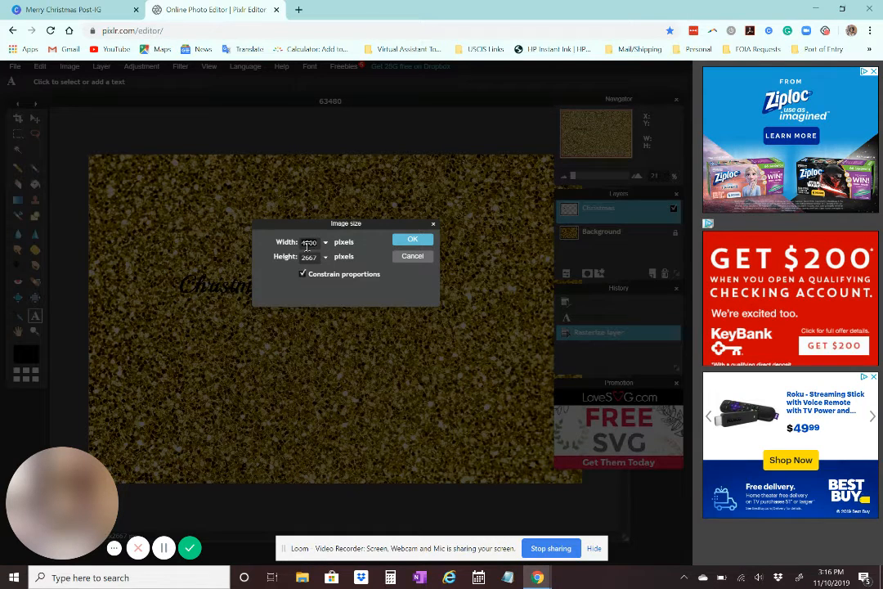
click(411, 257)
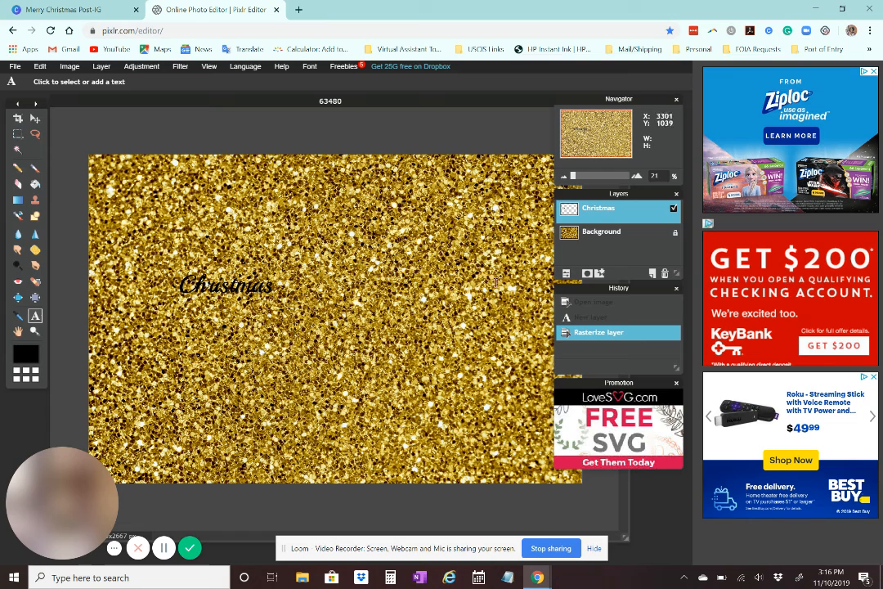
click(588, 303)
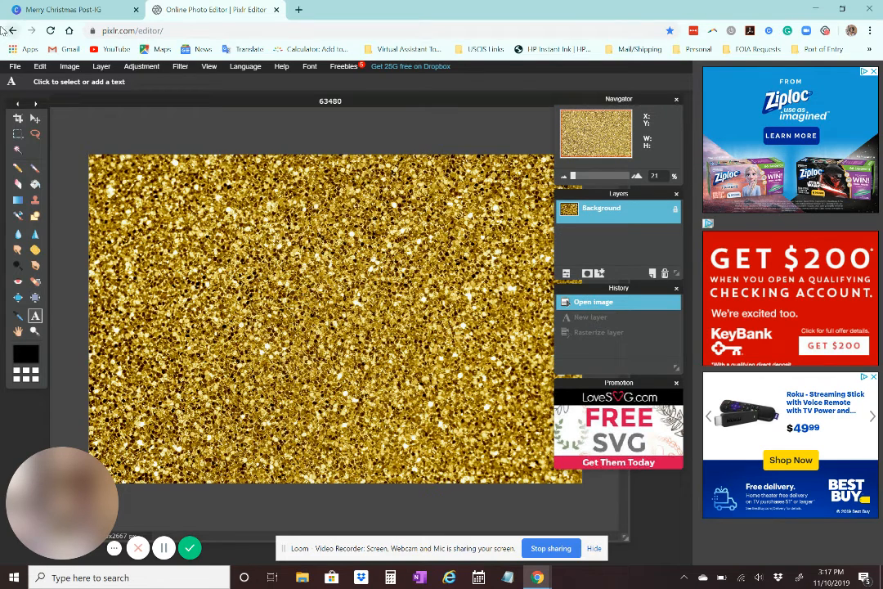
Try resizing the glitter image to 1000 pixels wide with constrained proportions, and revert to the originally opened image
click(69, 67)
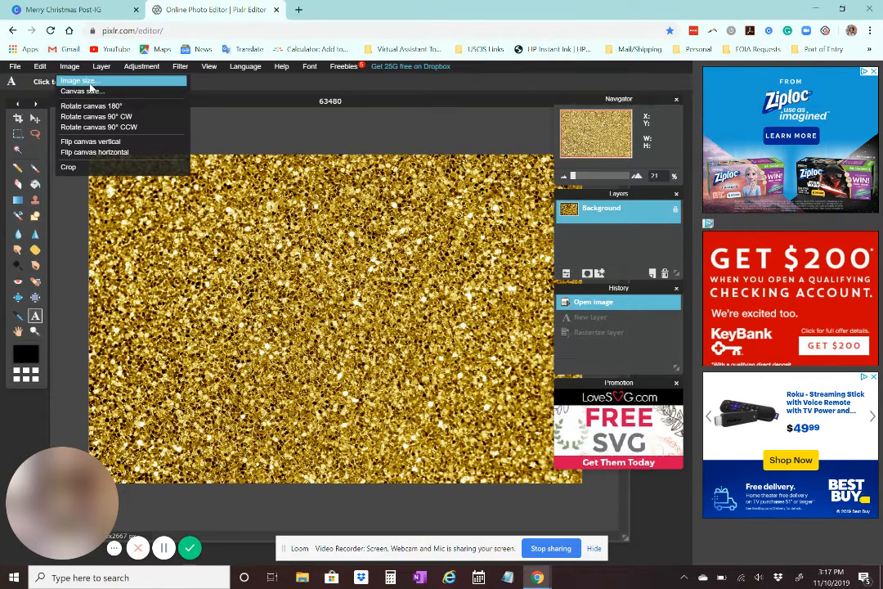
click(78, 81)
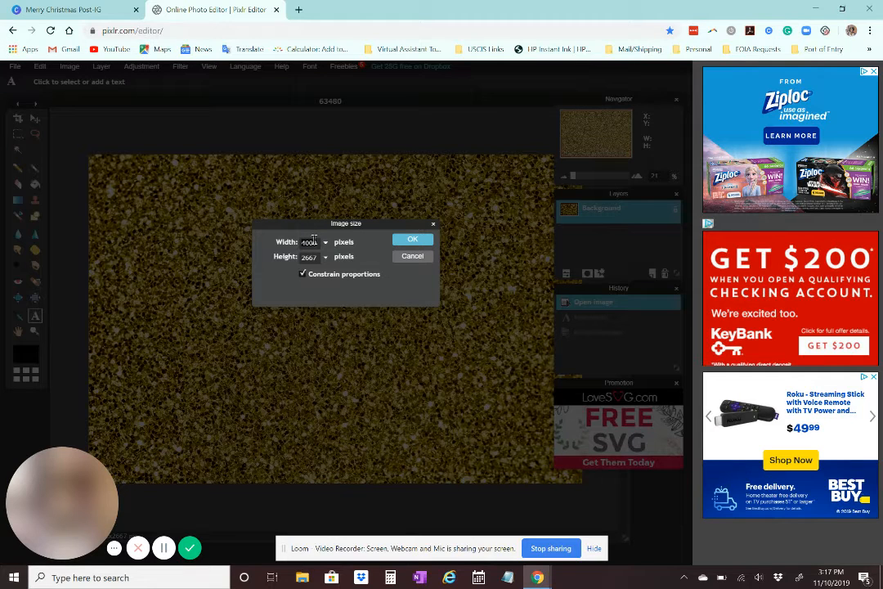
text(1000)
click(409, 239)
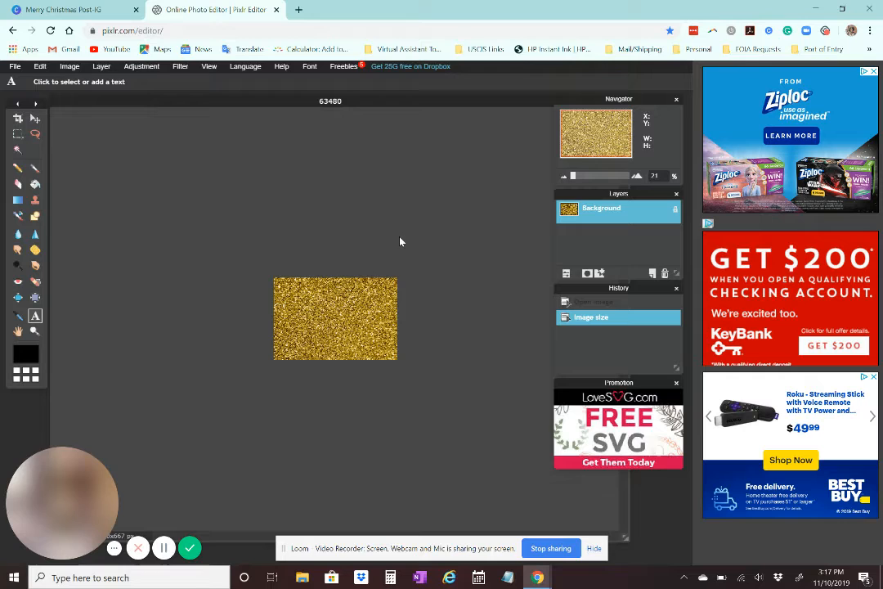
click(71, 65)
click(88, 81)
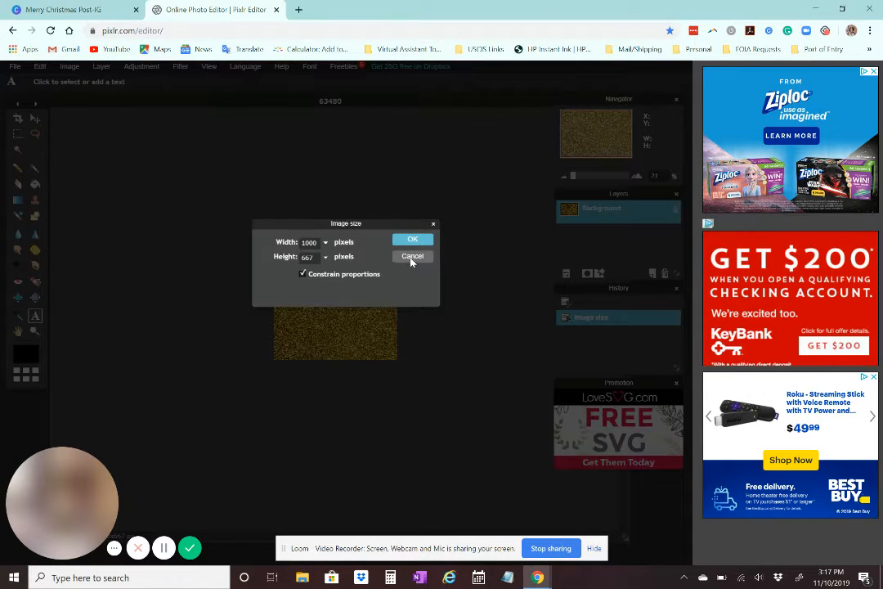
click(434, 226)
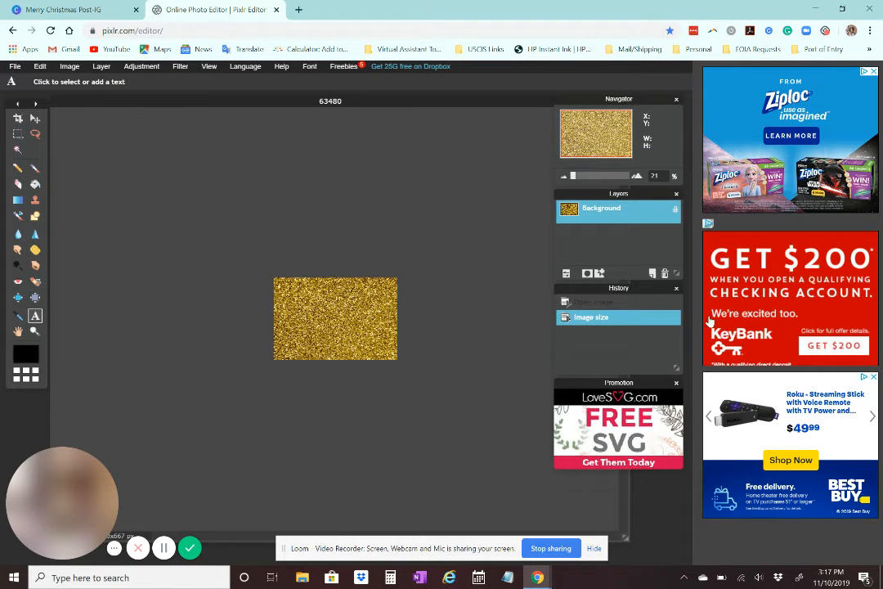
click(601, 302)
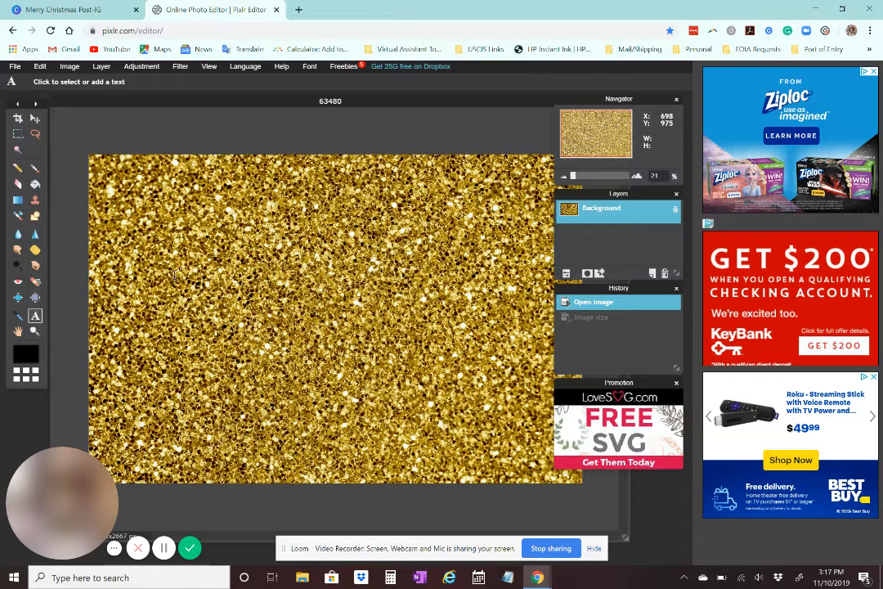
Add the text "Christmas" in Playball at size 969 to the upper left area of the glitter image
click(149, 231)
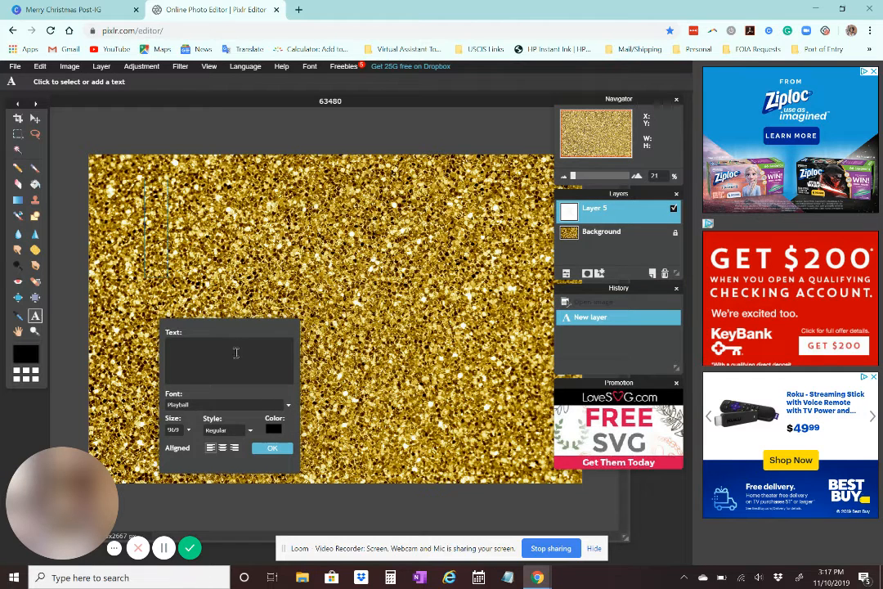
text(Chr)
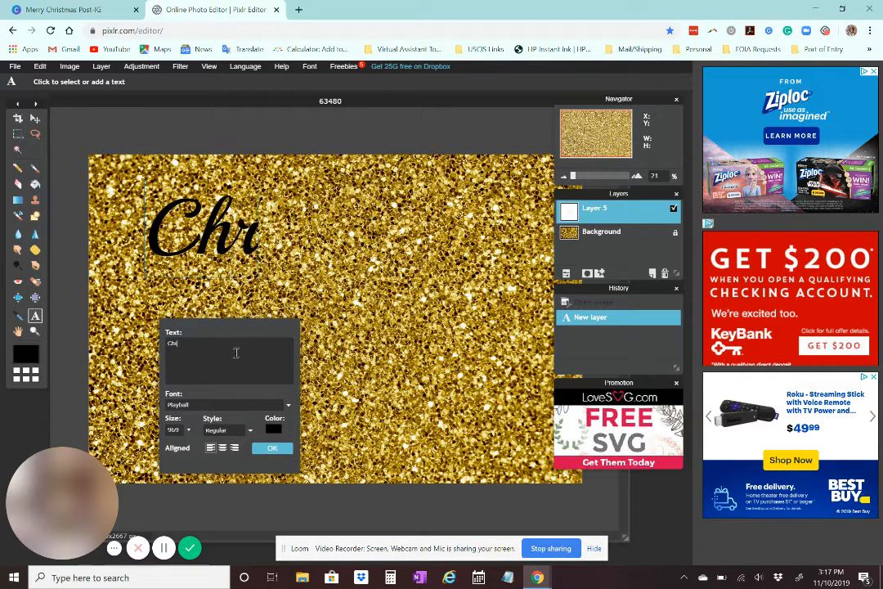
text(istm)
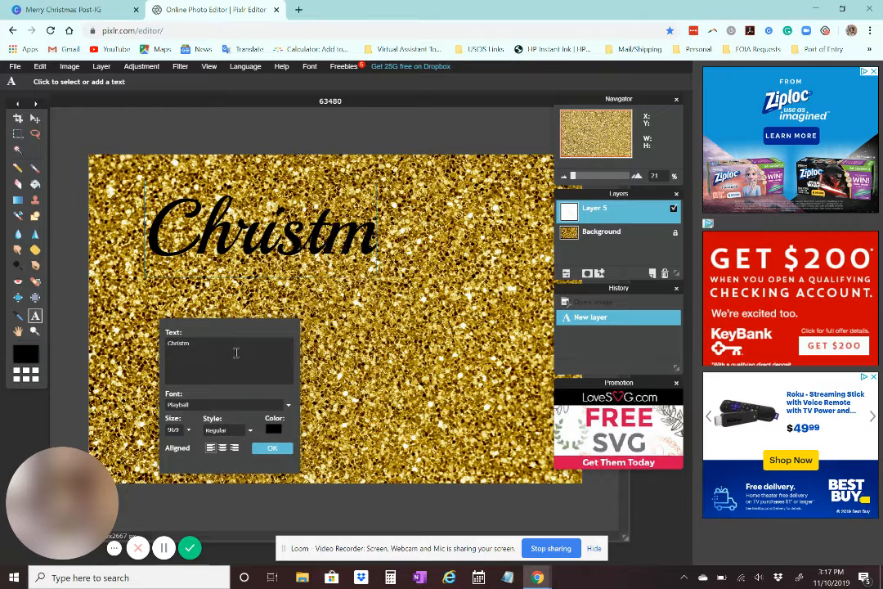
key(BackSpace)
key(BackSpace)
key(BackSpace)
key(BackSpace)
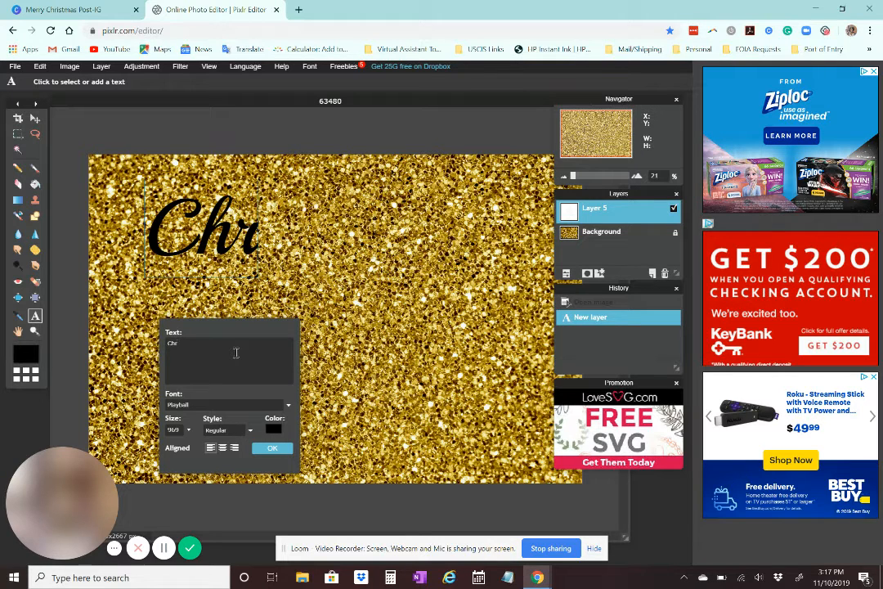
text(istmas)
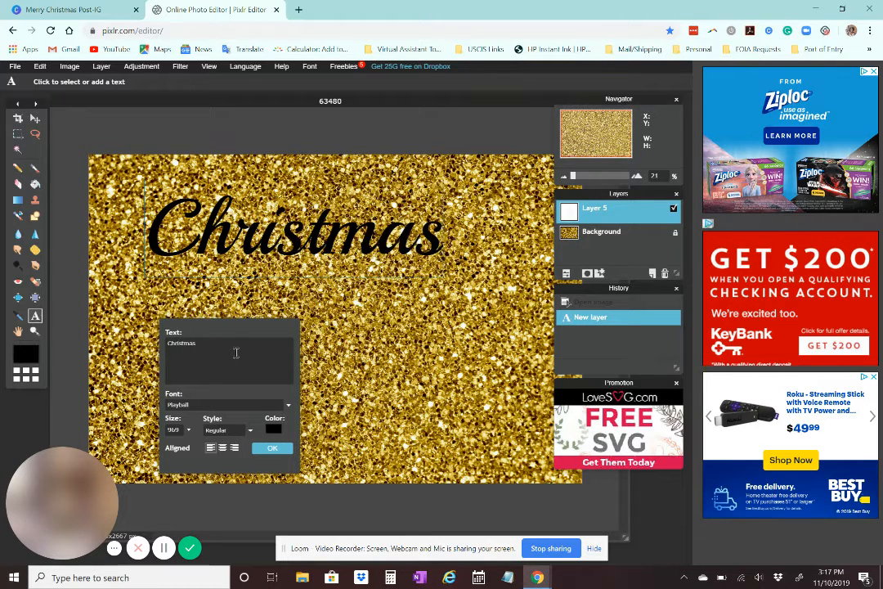
click(278, 449)
Move the "Christmas" text down and slightly right toward the middle of the image and apply its settings
click(403, 246)
drag(404, 246, 421, 297)
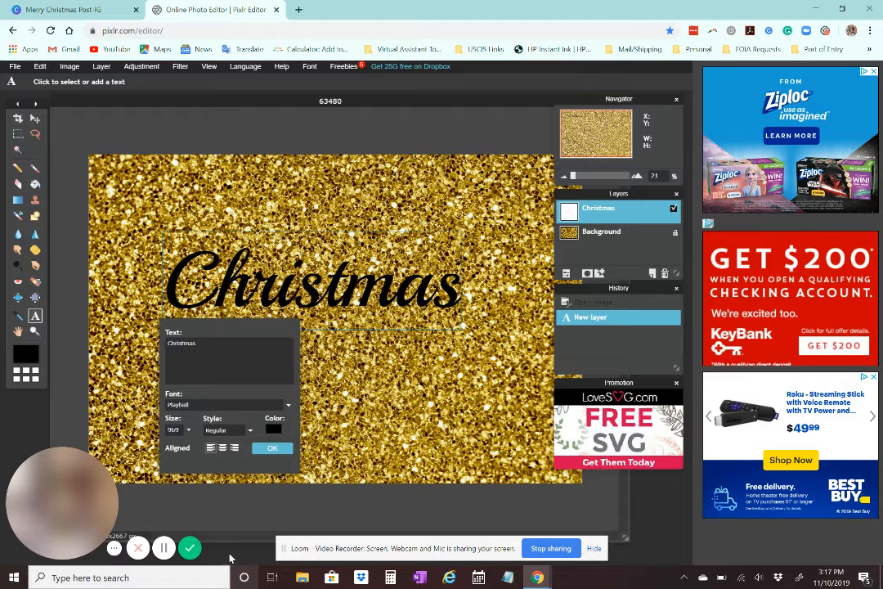
click(274, 450)
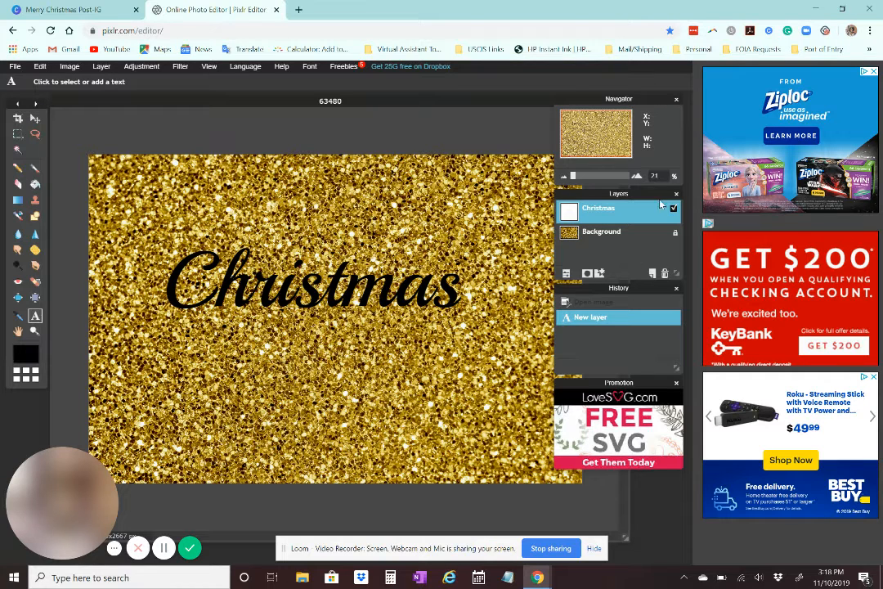
Rasterize the "Christmas" text layer and make a selection around its lettering with the Wand tool
right_click(677, 217)
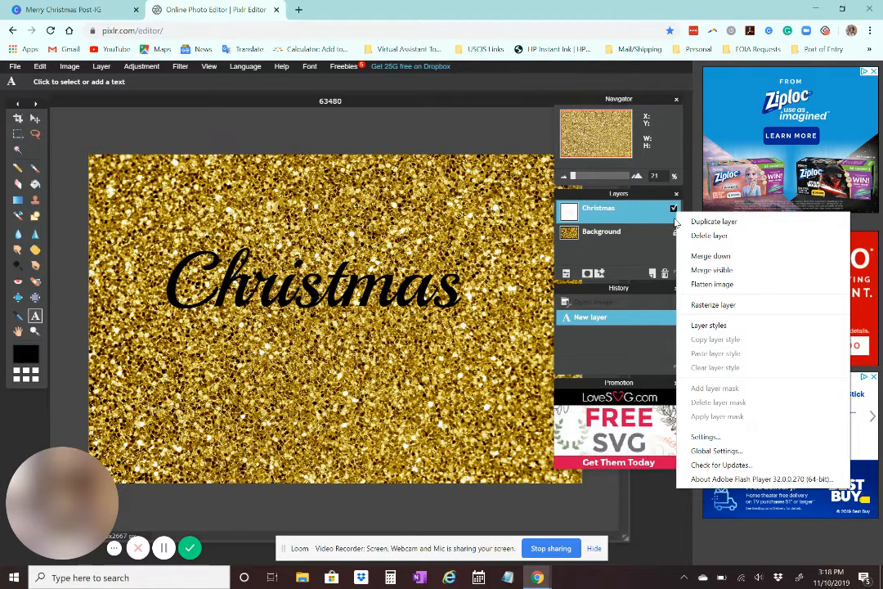
click(703, 305)
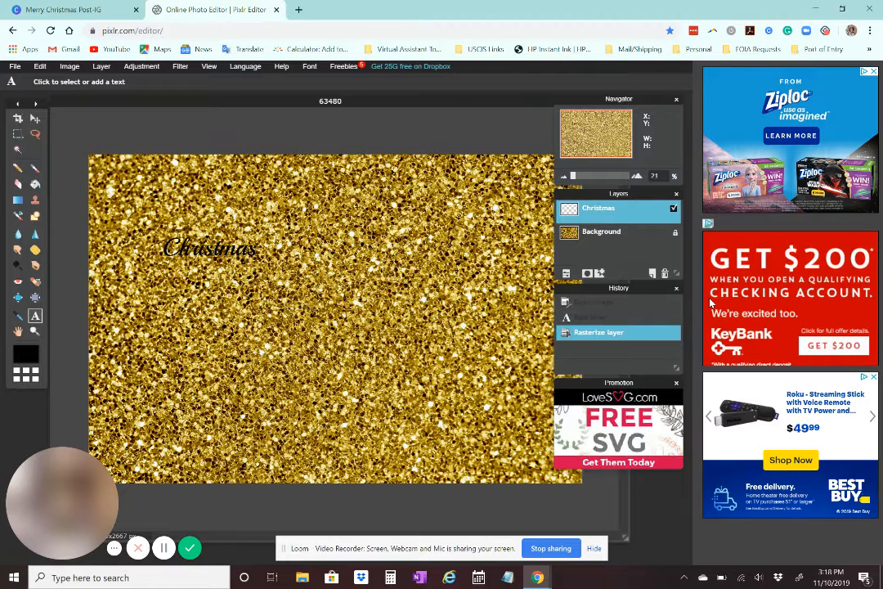
click(18, 150)
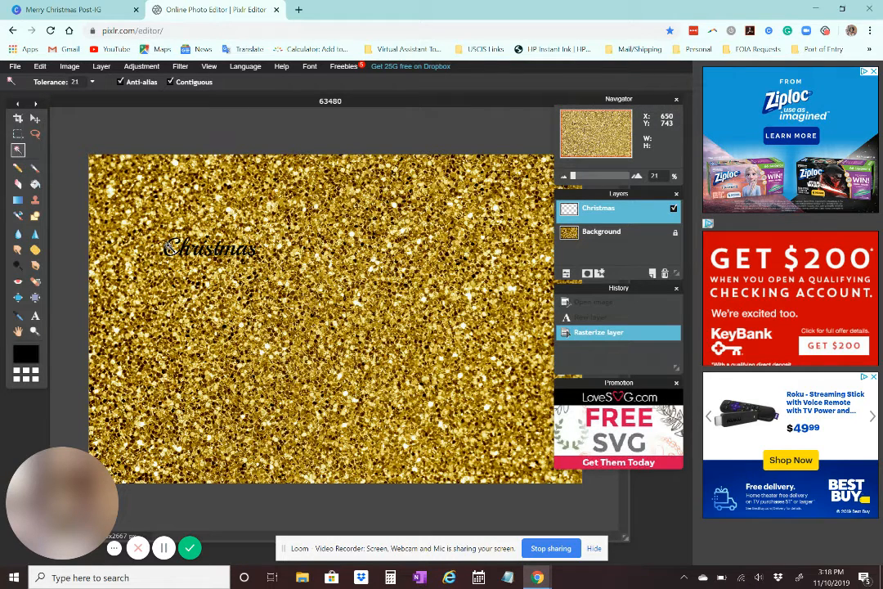
click(168, 246)
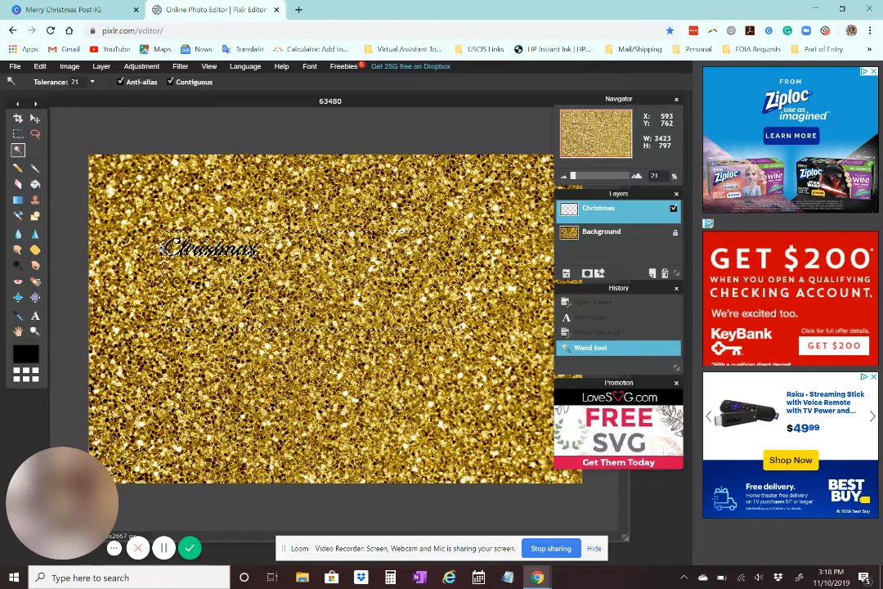
Select all the "Christmas" lettering at once with the Wand tool at tolerance 21, with Contiguous turned off
click(285, 188)
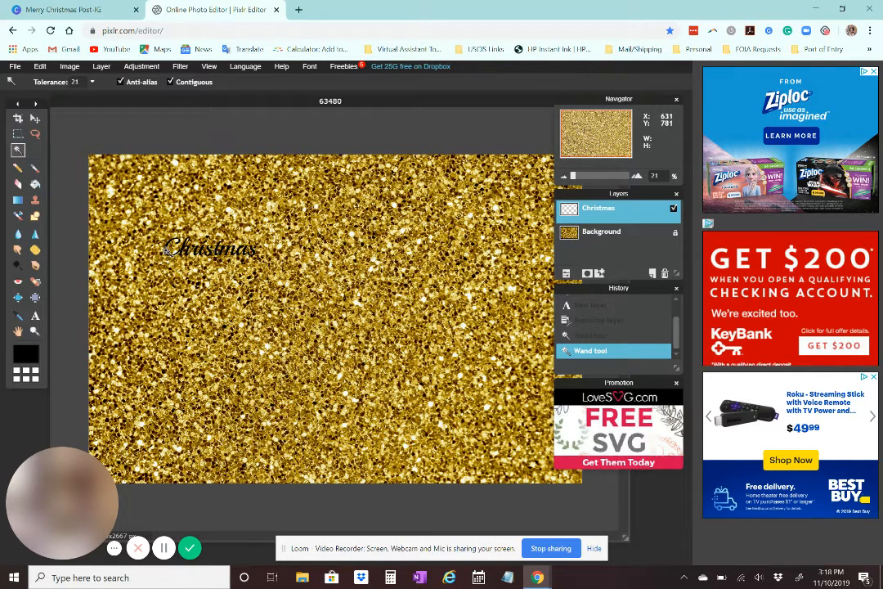
click(167, 248)
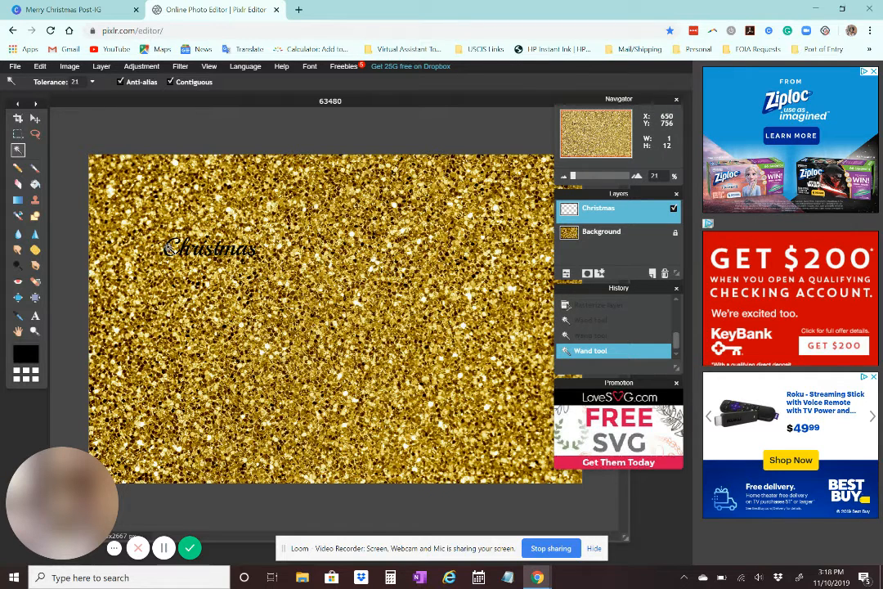
click(160, 255)
click(290, 195)
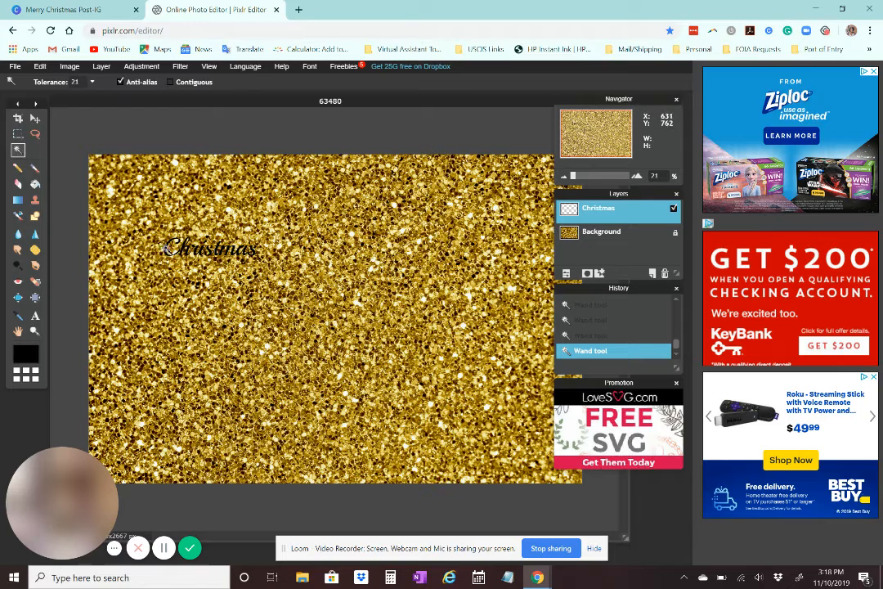
click(167, 250)
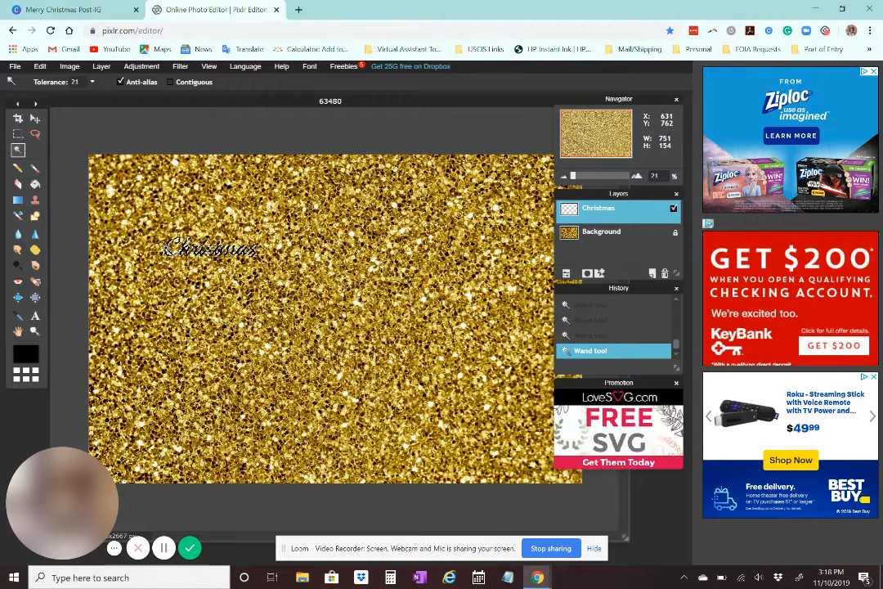
Unlock the glitter background layer to mask it with the lettering selection, and hide the black "Christmas" text layer
double_click(675, 235)
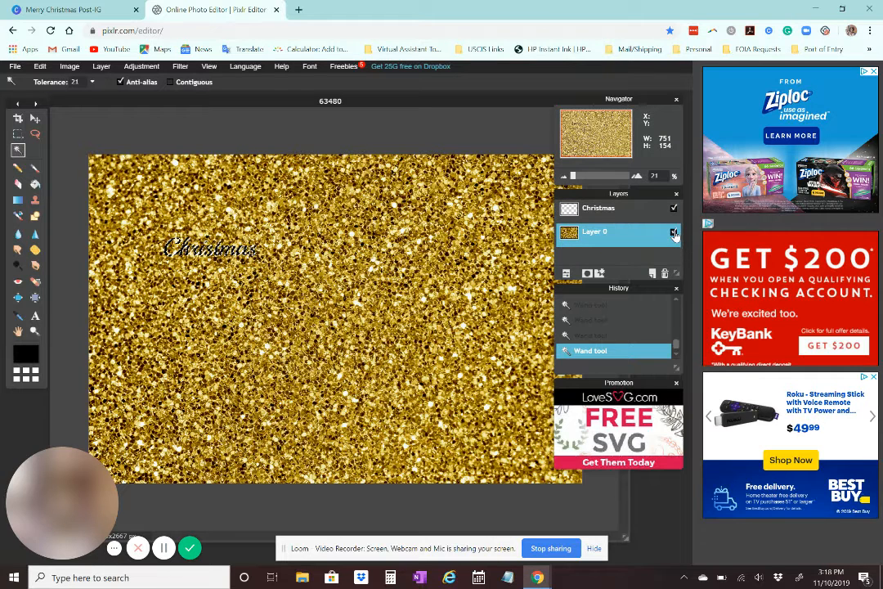
right_click(675, 235)
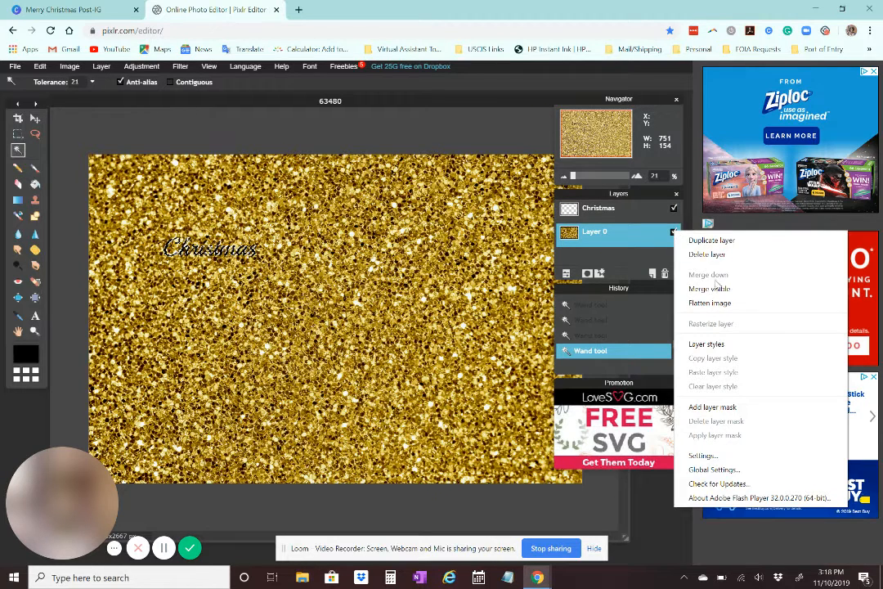
click(731, 409)
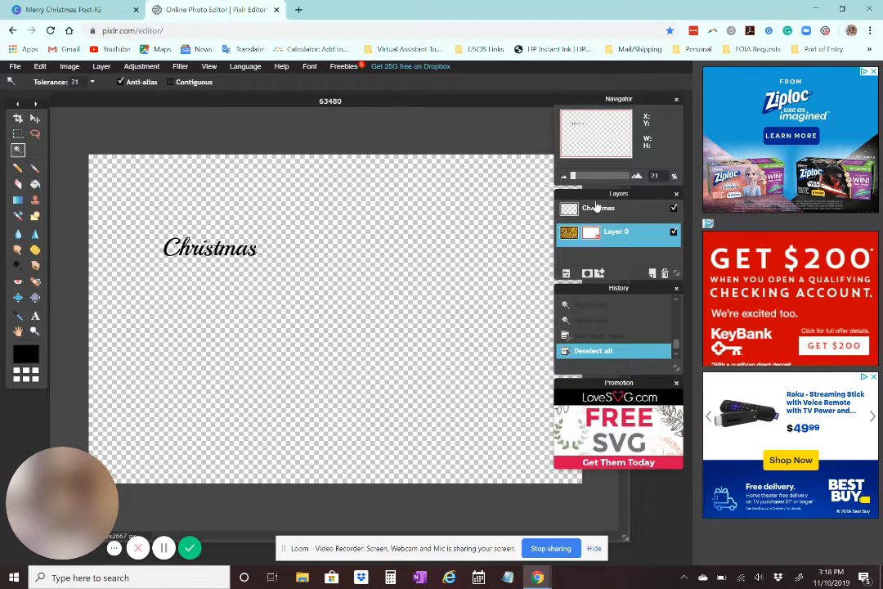
click(673, 209)
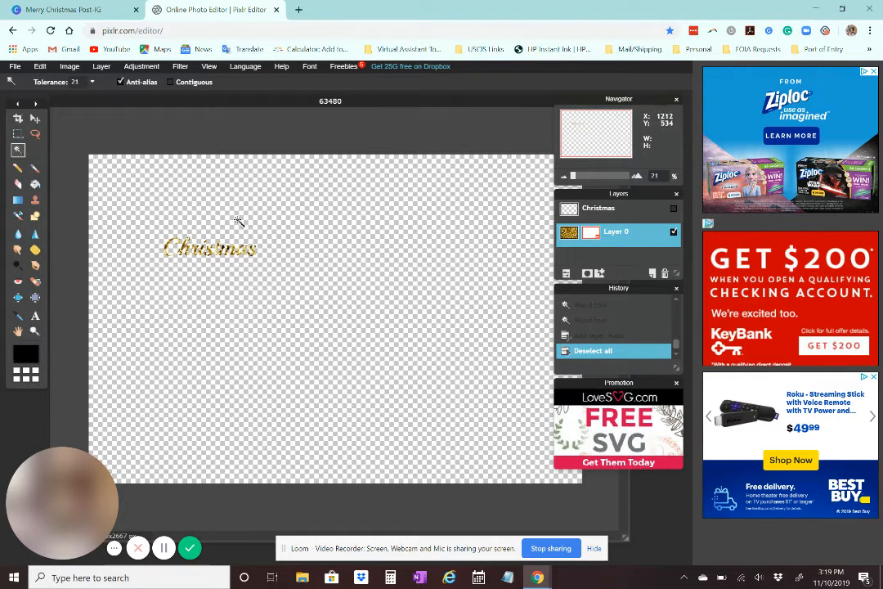
Crop the canvas closely around the gold glitter "Christmas" lettering, to about 942 by 395 pixels
click(18, 119)
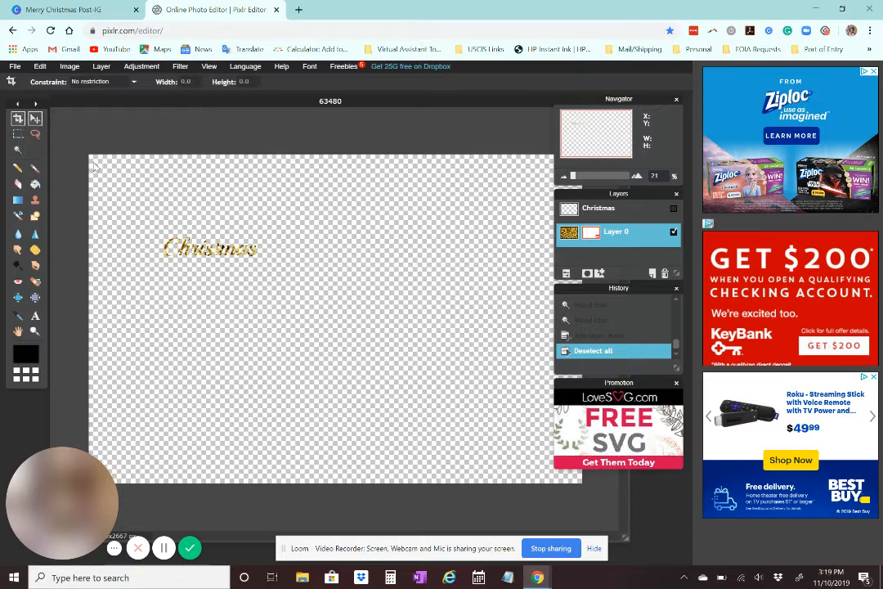
drag(153, 226, 269, 275)
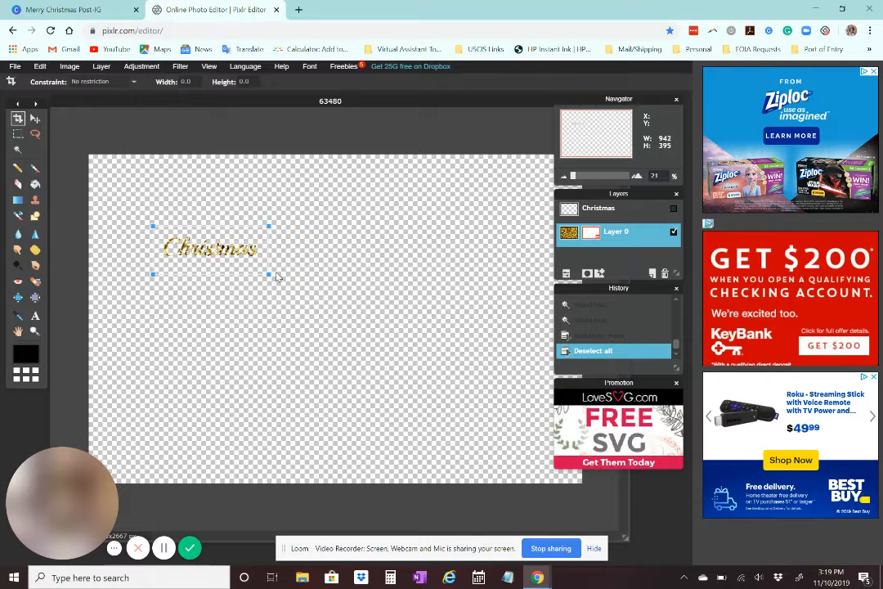
key(Return)
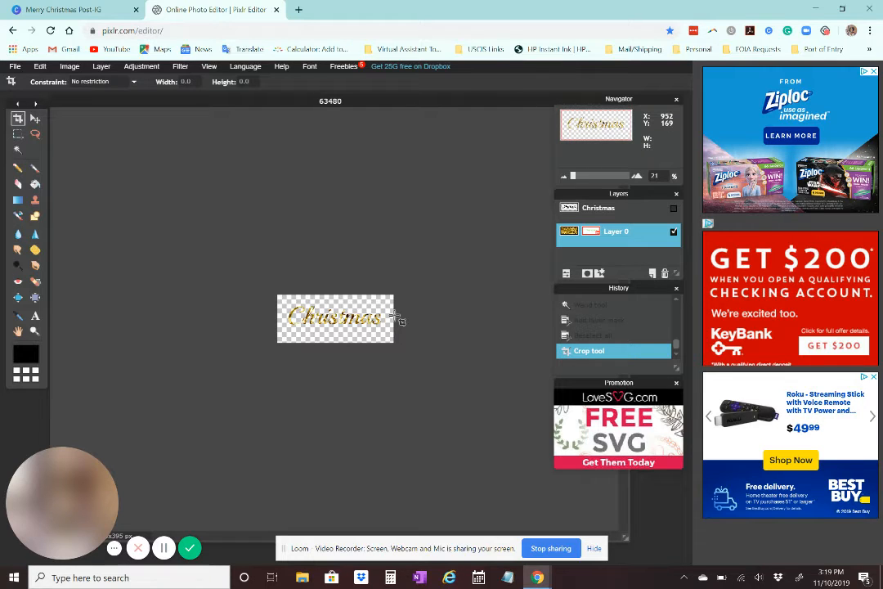
Save the cropped lettering as a transparent PNG named "Christmas Glitter Font" in the Photos folder
click(15, 66)
mouse_move(40, 69)
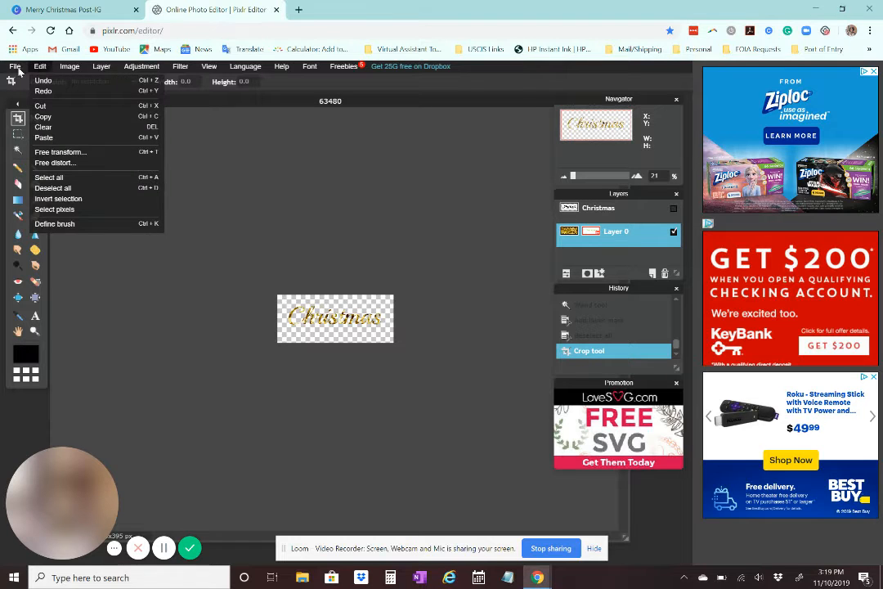
click(24, 116)
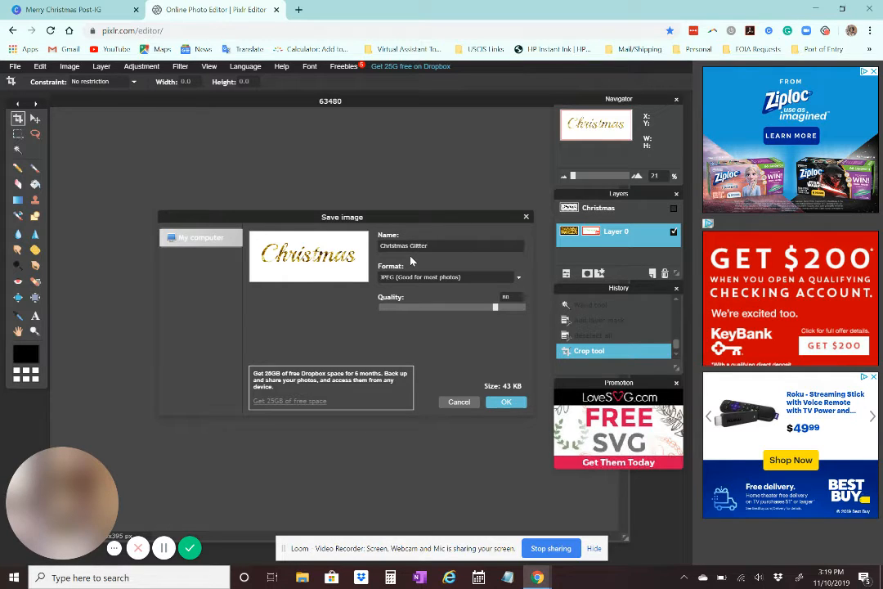
text(Font)
click(455, 278)
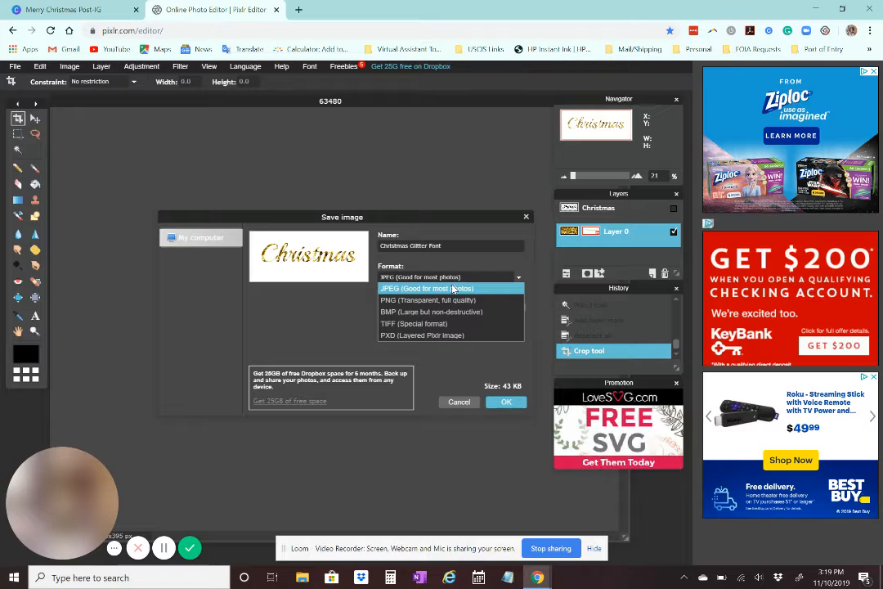
click(408, 302)
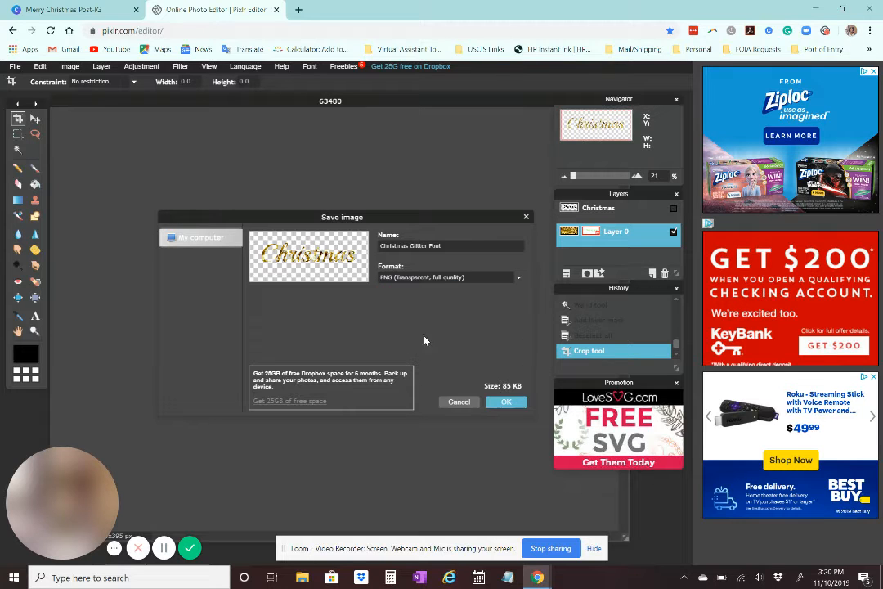
click(495, 401)
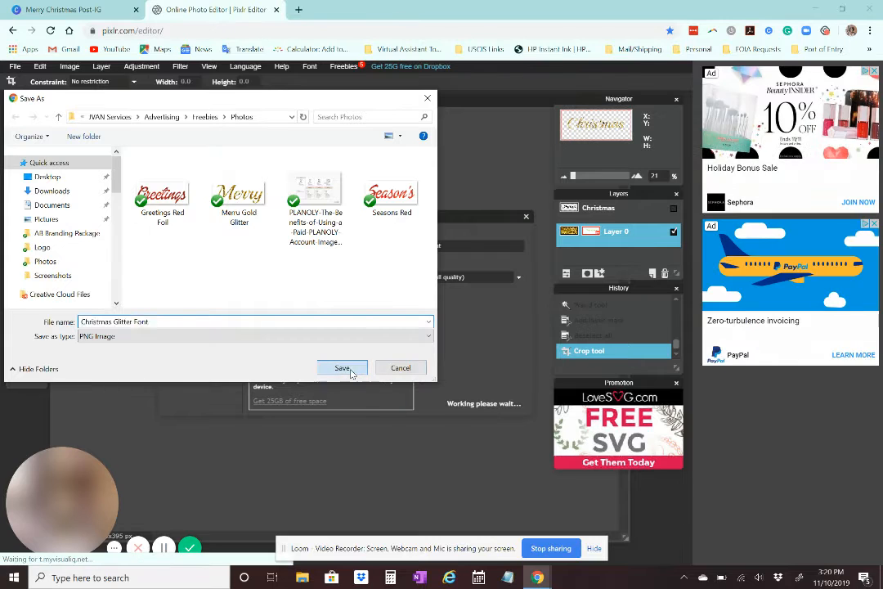
click(354, 374)
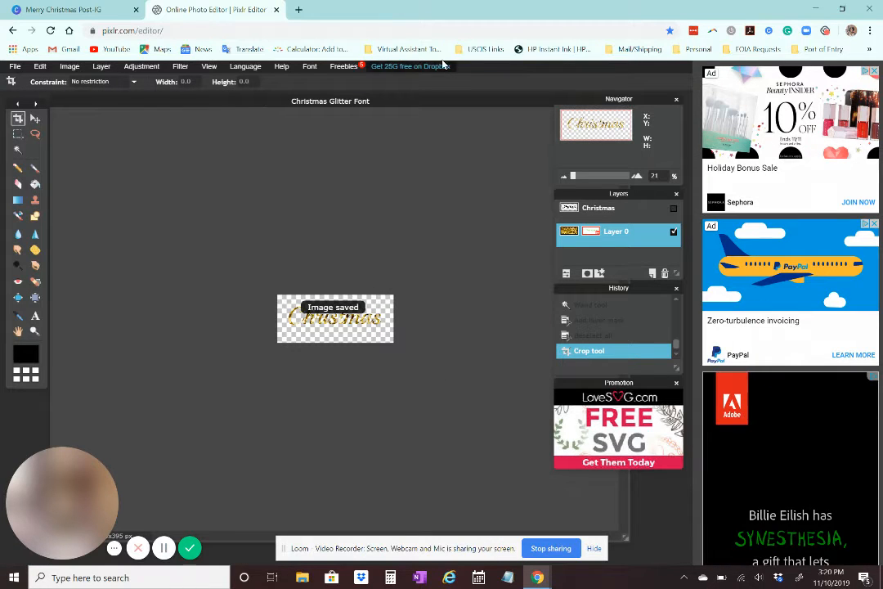
Switch to the Merry Christmas Post-IG design in Canva and upload the "Christmas Glitter Font" image from the Photos folder
click(56, 9)
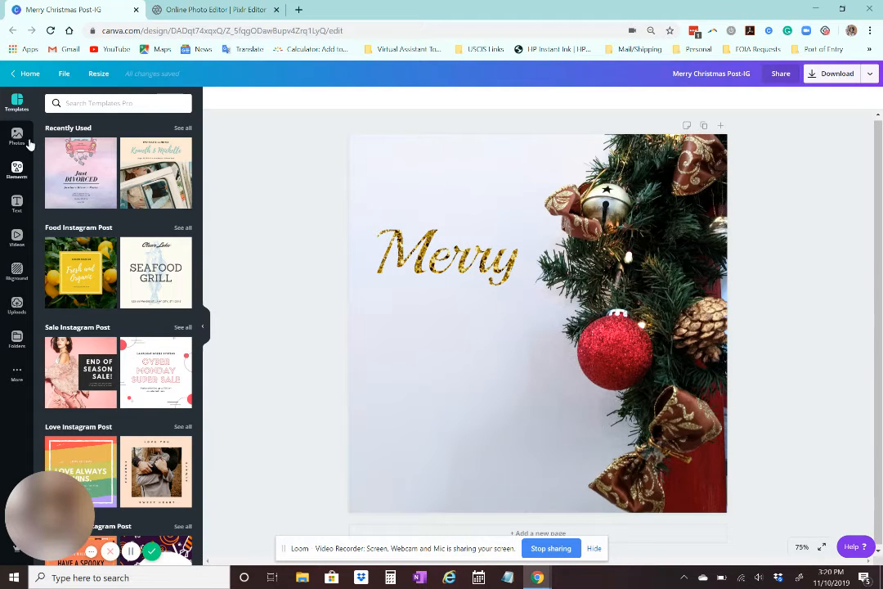
click(26, 302)
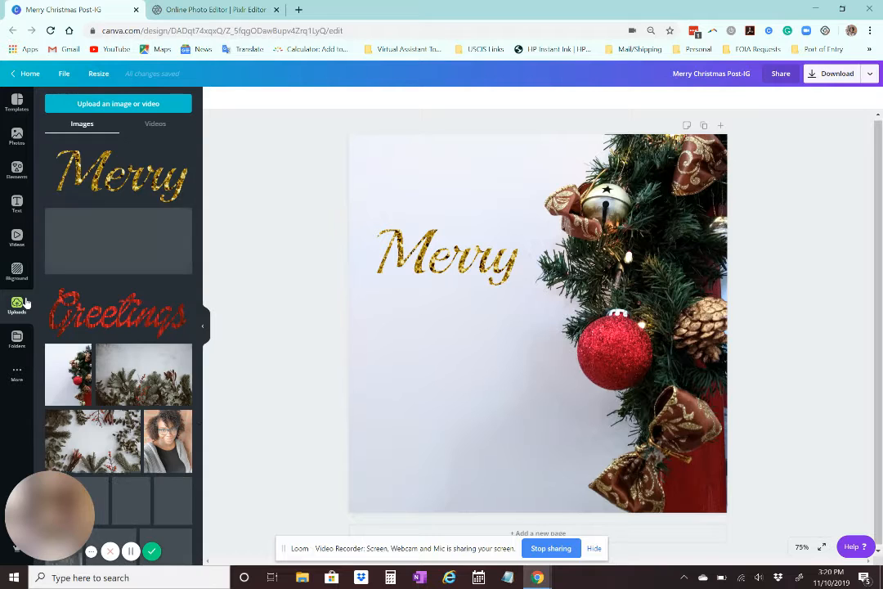
click(139, 105)
scroll(233, 246, down, 5)
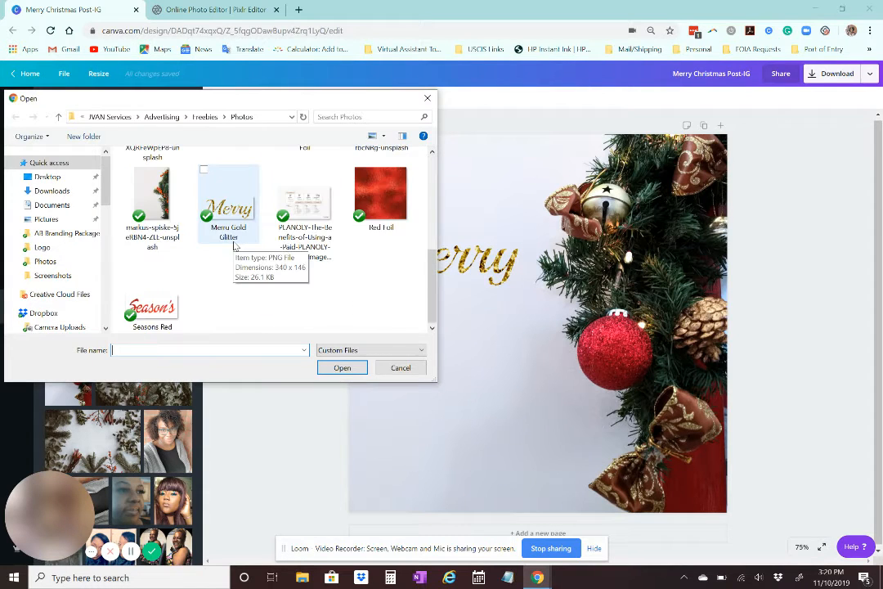
scroll(259, 248, up, 1)
scroll(260, 250, up, 2)
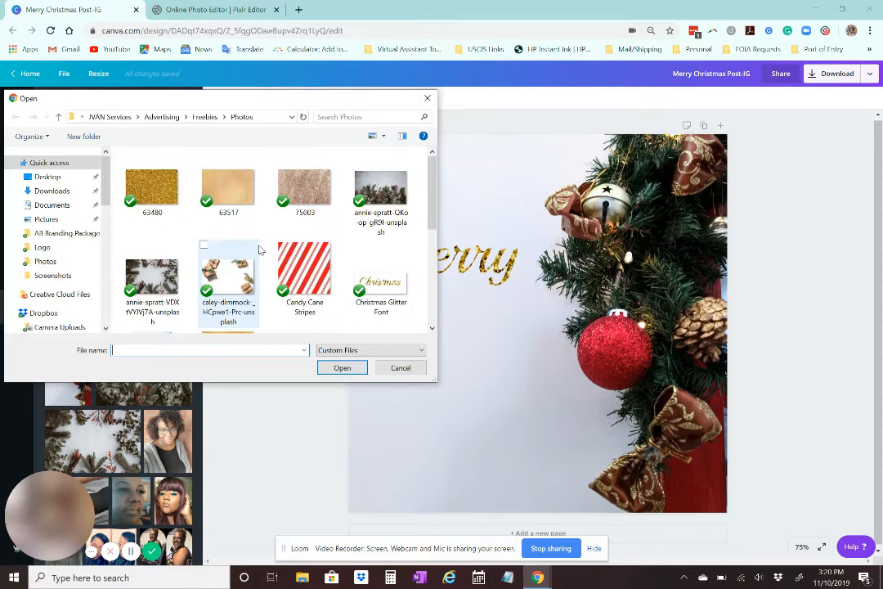
click(381, 282)
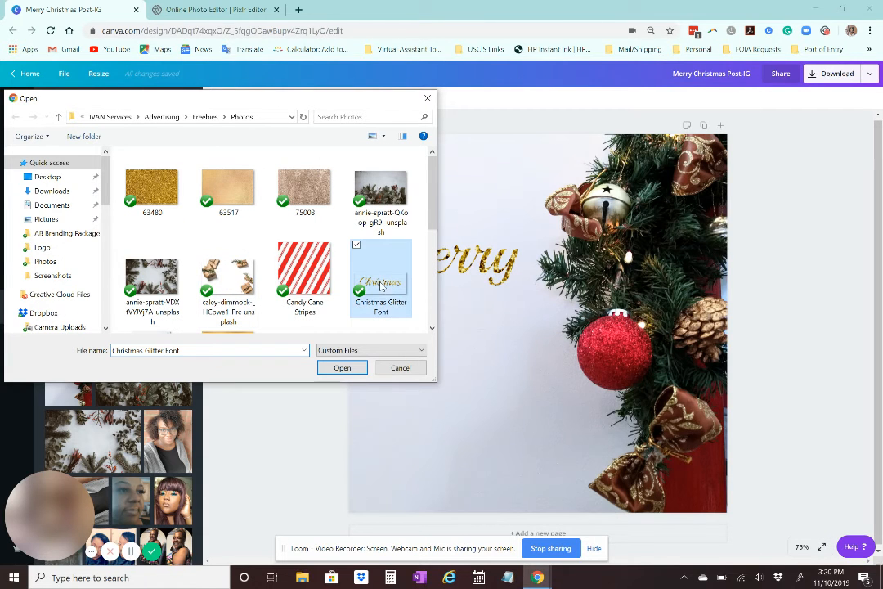
click(342, 368)
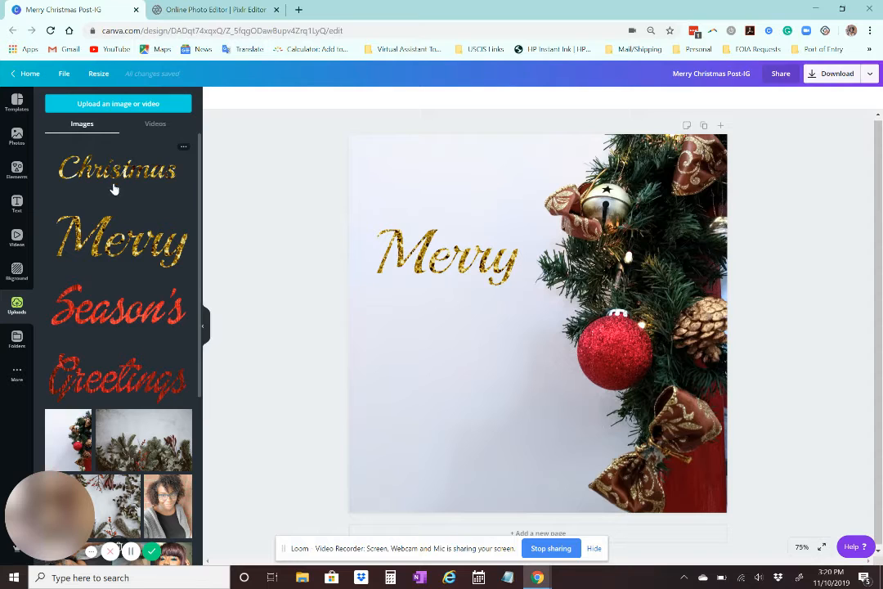
Place the uploaded "Christmas" lettering on the page and scale it down to fit beneath "Merry", clear of the red ornament
drag(118, 176, 379, 321)
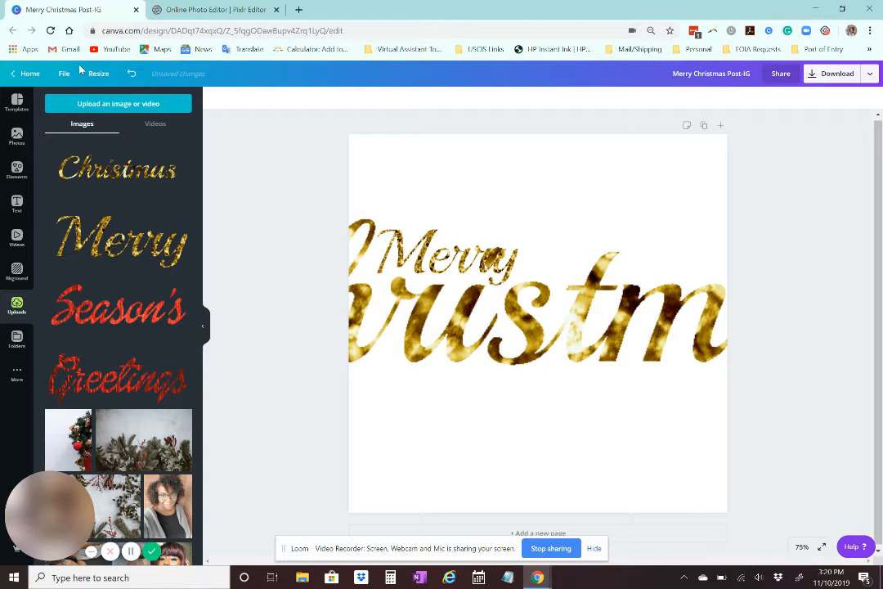
click(130, 73)
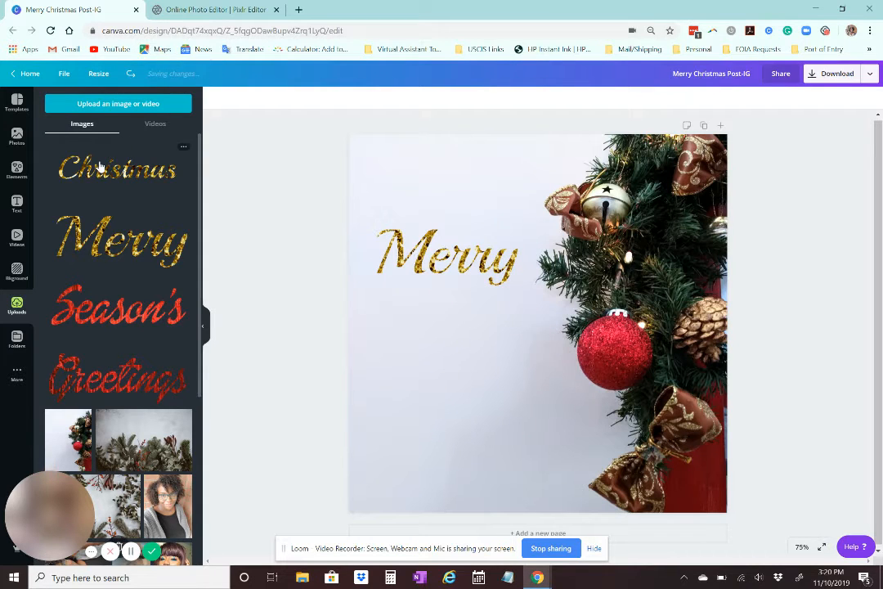
drag(100, 167, 507, 337)
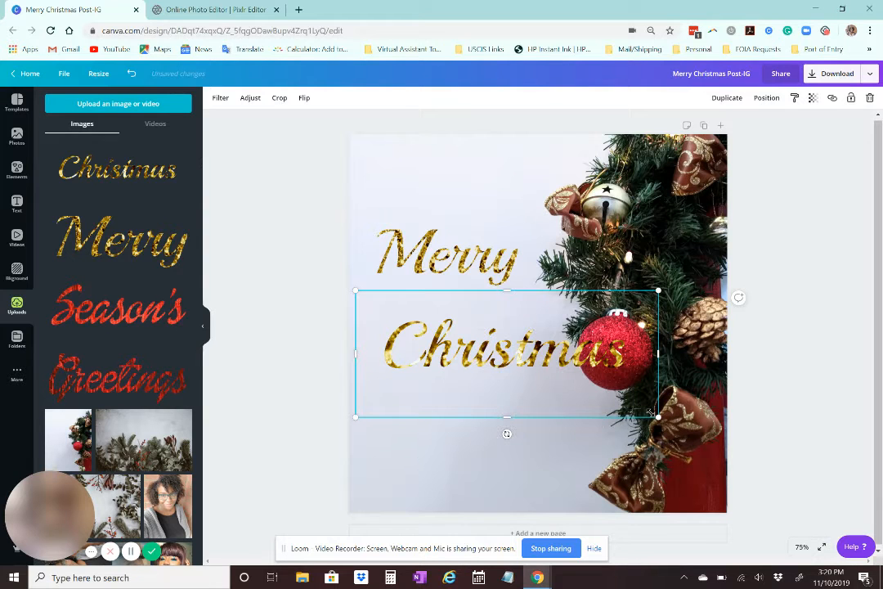
drag(647, 409, 556, 350)
drag(482, 319, 477, 311)
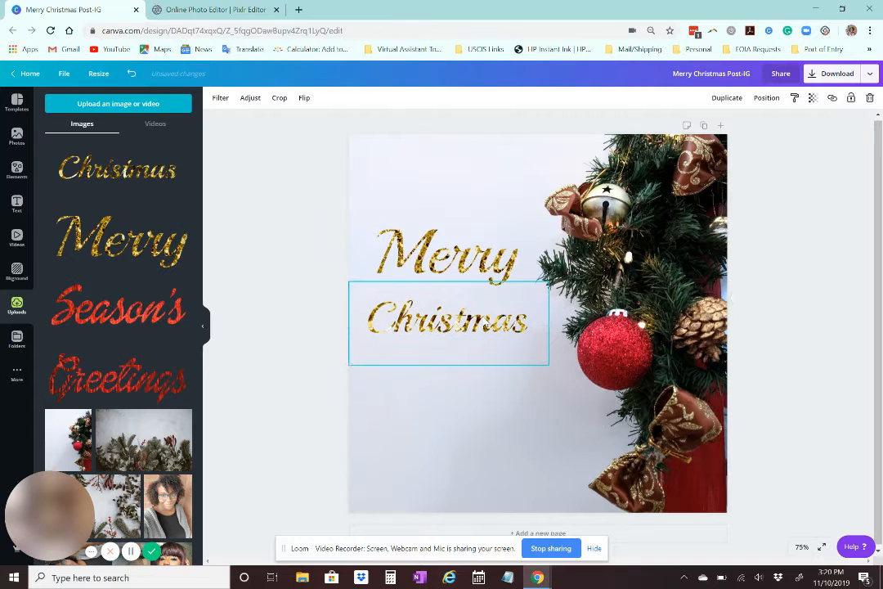
drag(549, 282, 575, 276)
drag(533, 327, 534, 338)
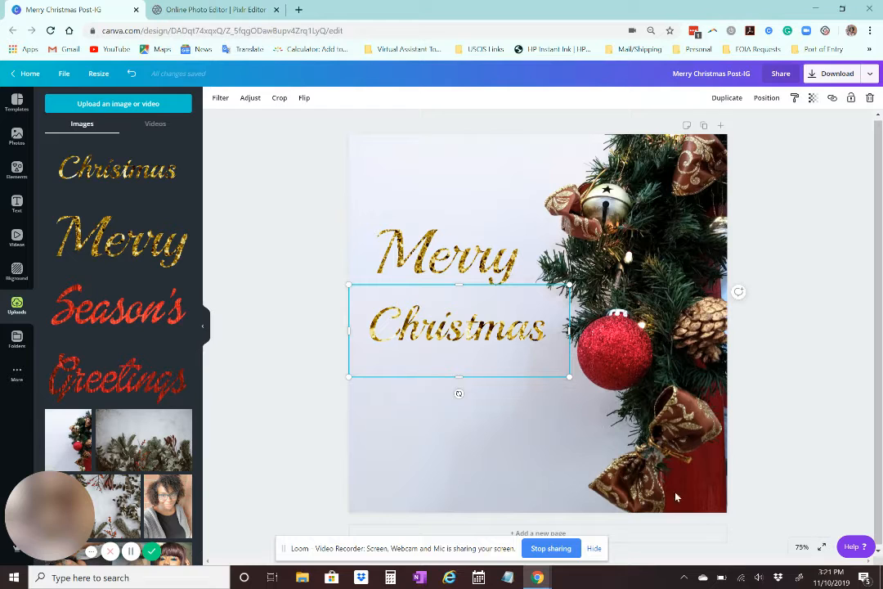
Look through the saved lettering, foil and glitter images in the Photos folder in File Explorer
click(301, 577)
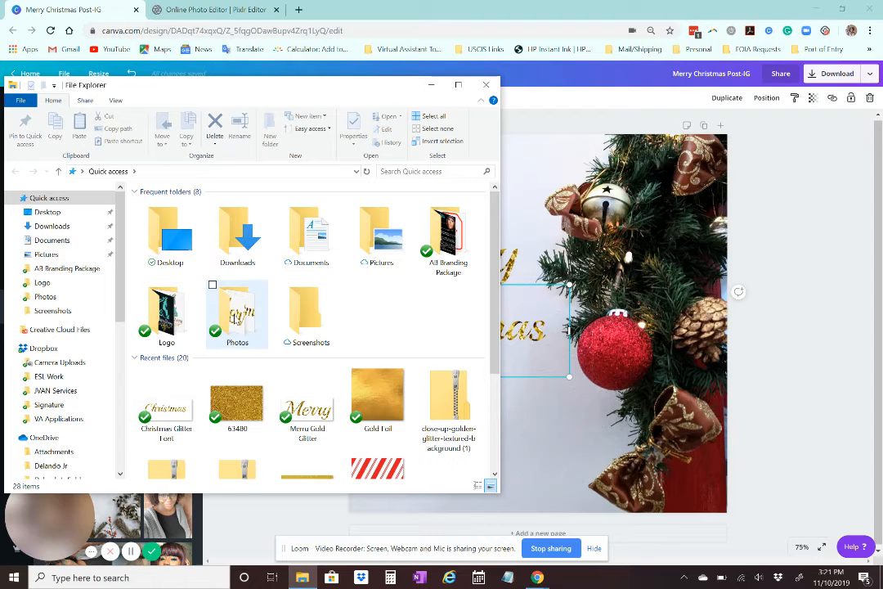
double_click(237, 318)
scroll(297, 310, down, 1)
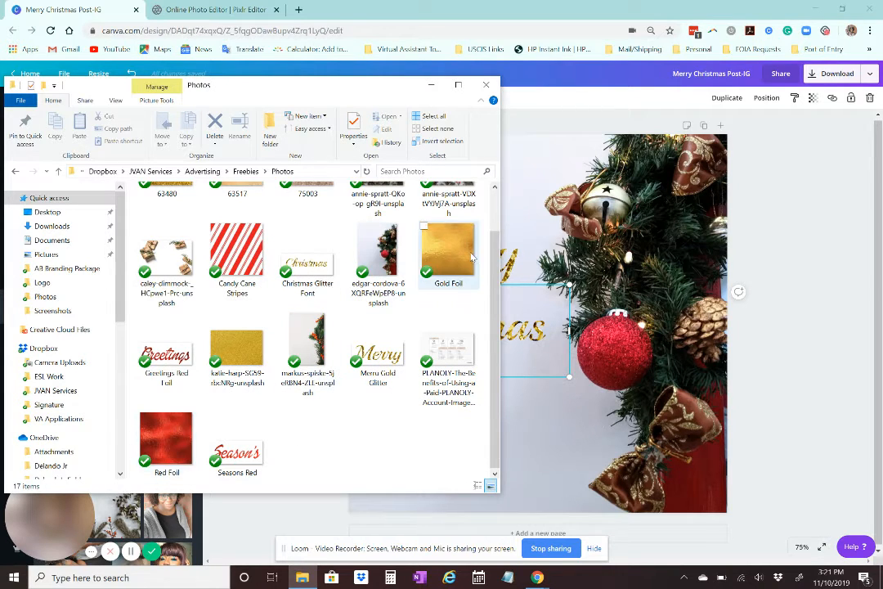
scroll(463, 261, up, 1)
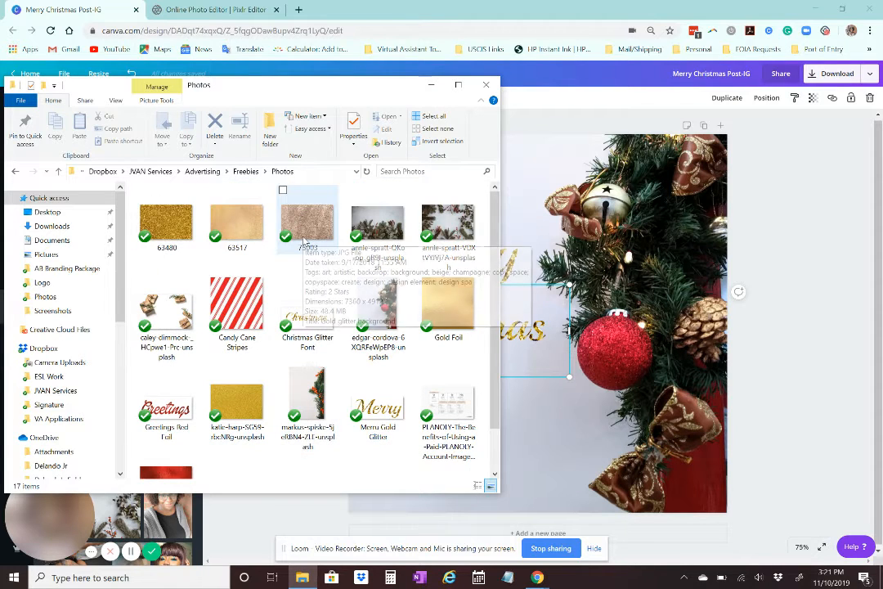
click(486, 86)
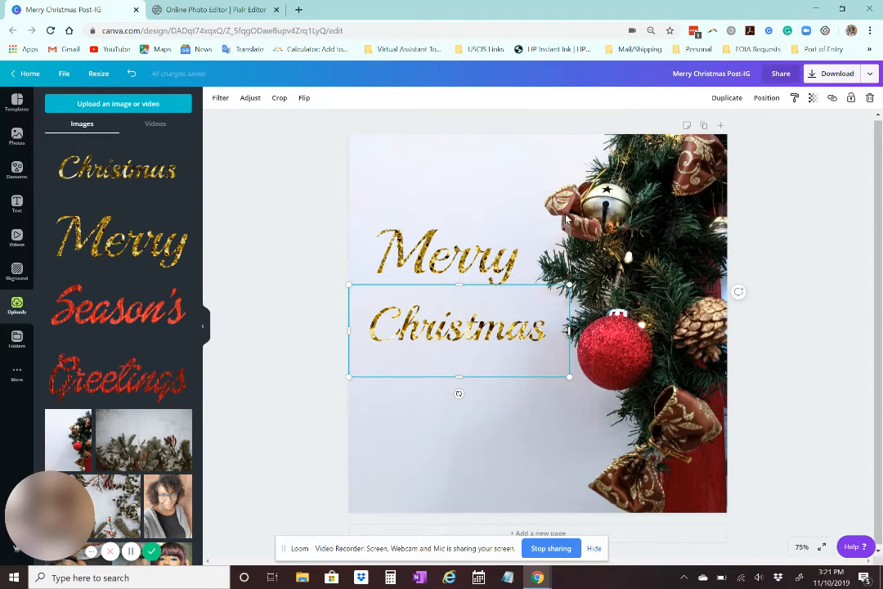
Enlarge the "Christmas" lettering and position it closer beneath "Merry", ending just before the red ornament
drag(569, 284, 642, 257)
drag(571, 310, 546, 317)
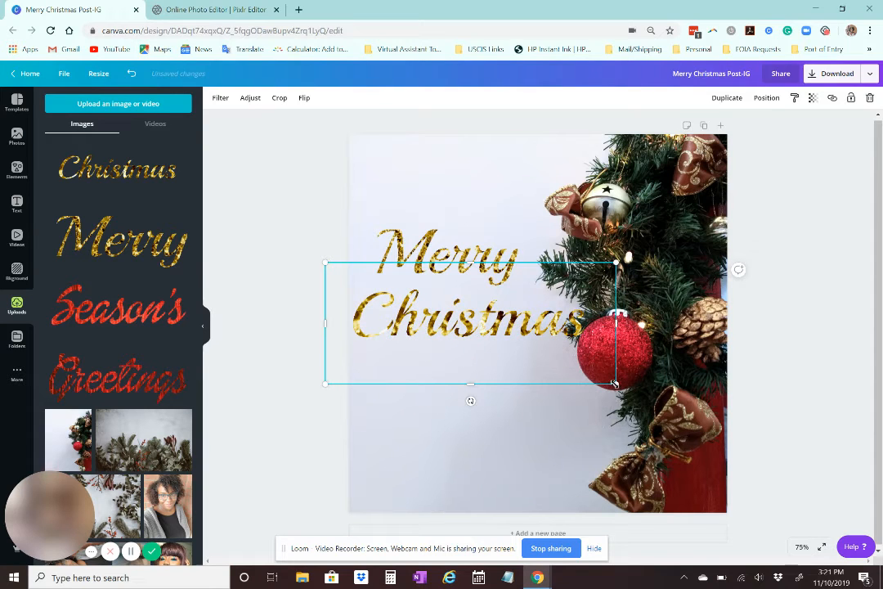
drag(616, 384, 593, 374)
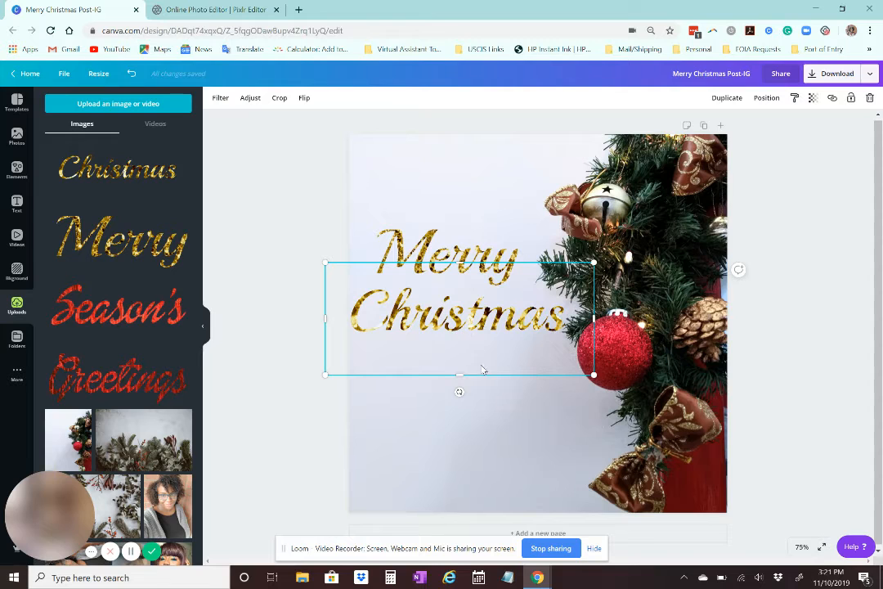
click(510, 409)
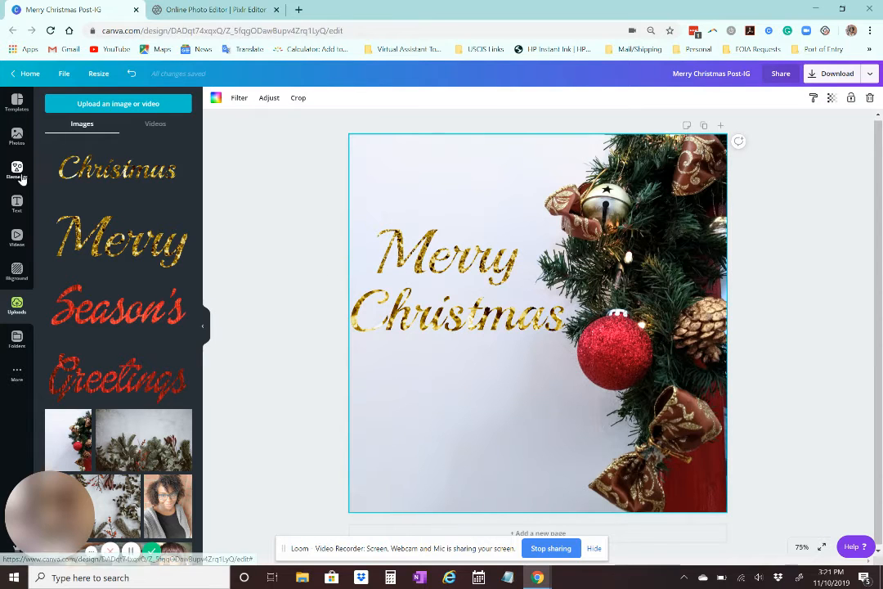
Add a body text line reading "From JVAN Services" and place it beneath the "Christmas" lettering
click(16, 201)
click(115, 189)
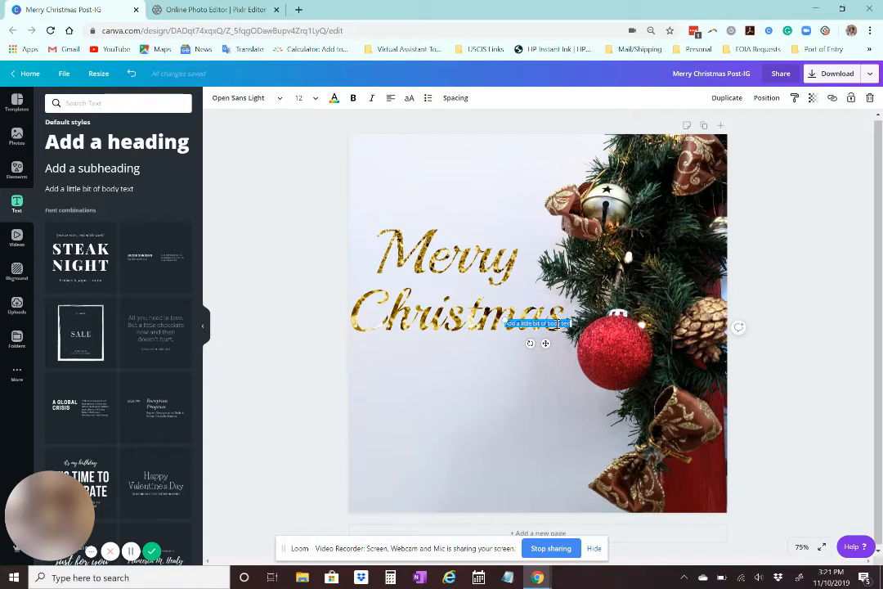
key(BackSpace)
text(YOUR NAME)
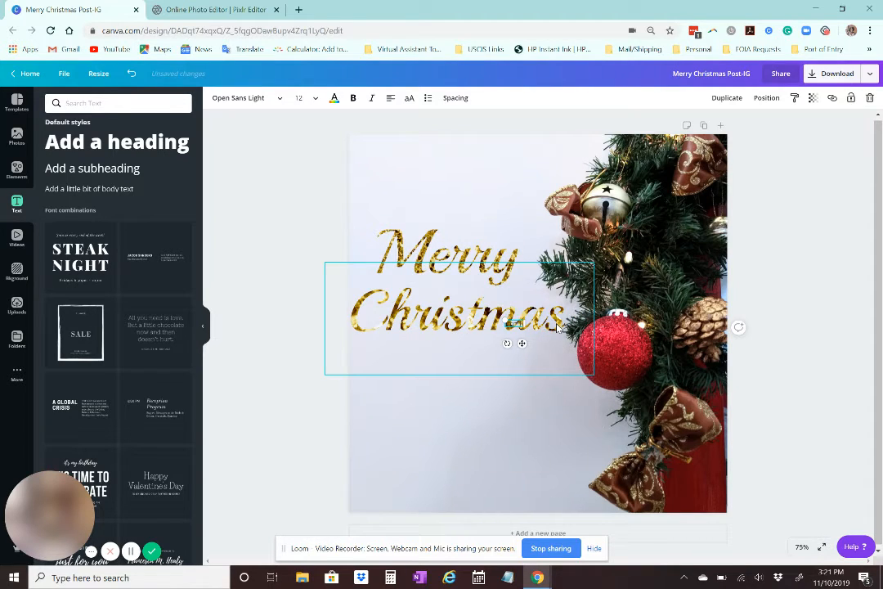
text( H)
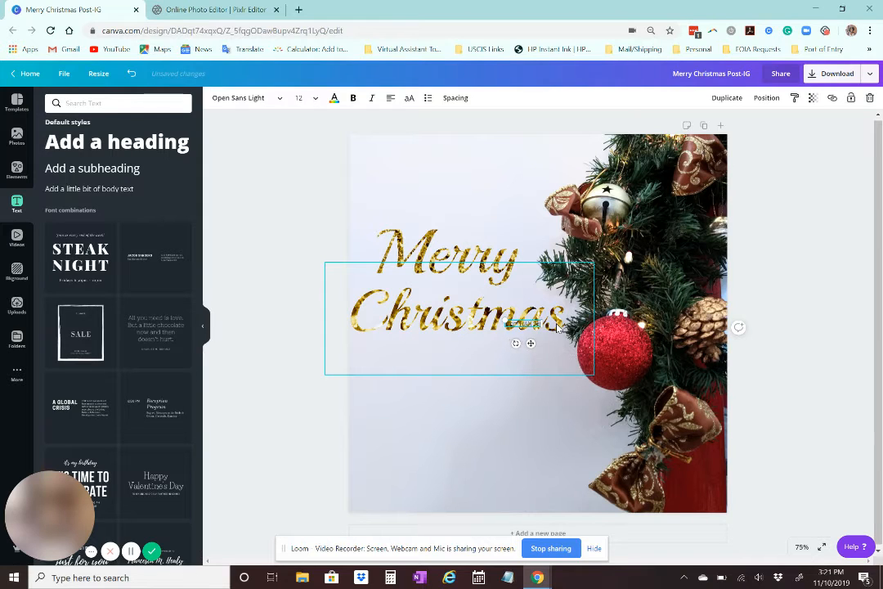
text(vices)
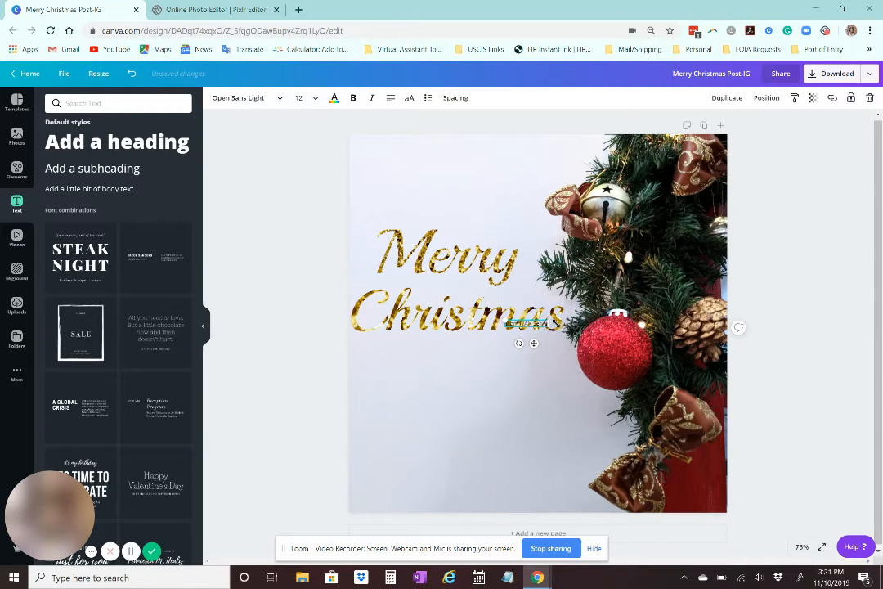
text(s)
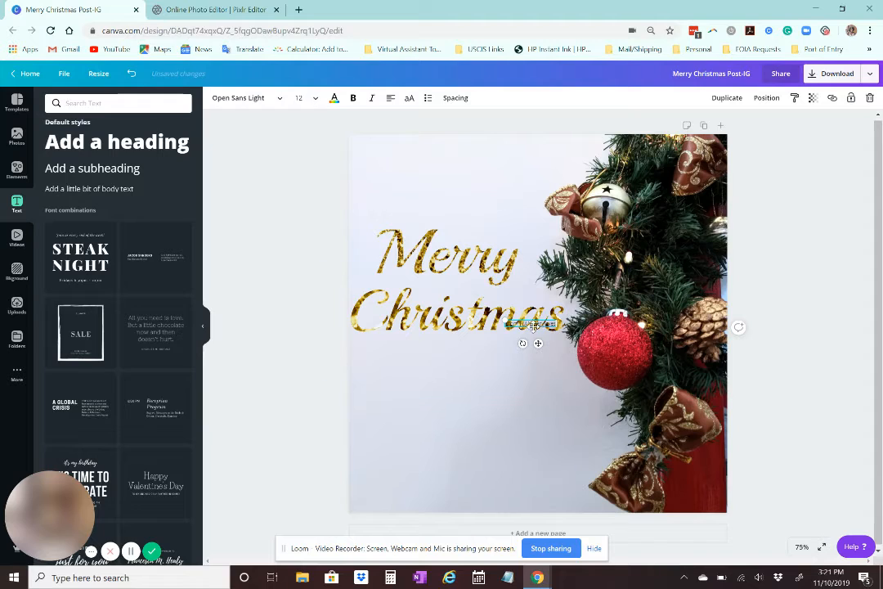
drag(517, 326, 454, 363)
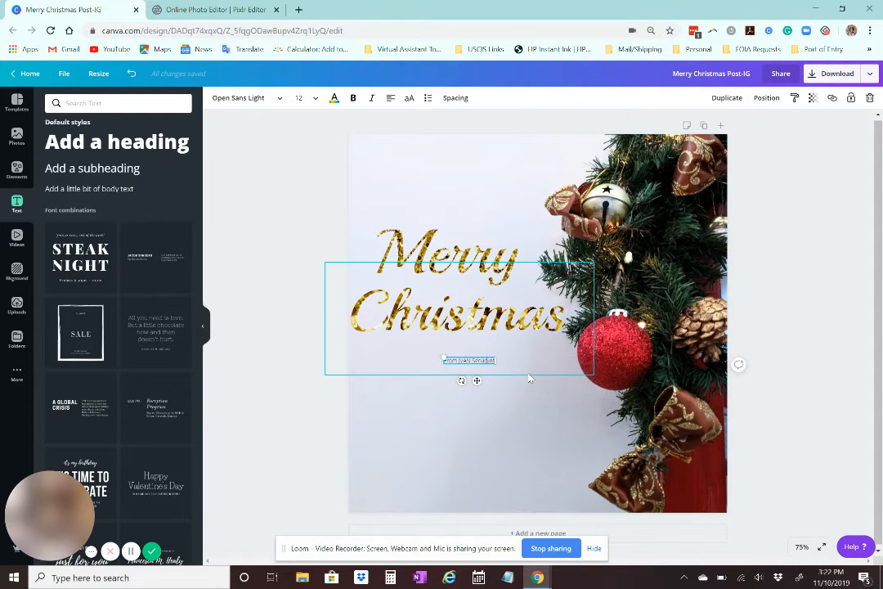
key(BackSpace)
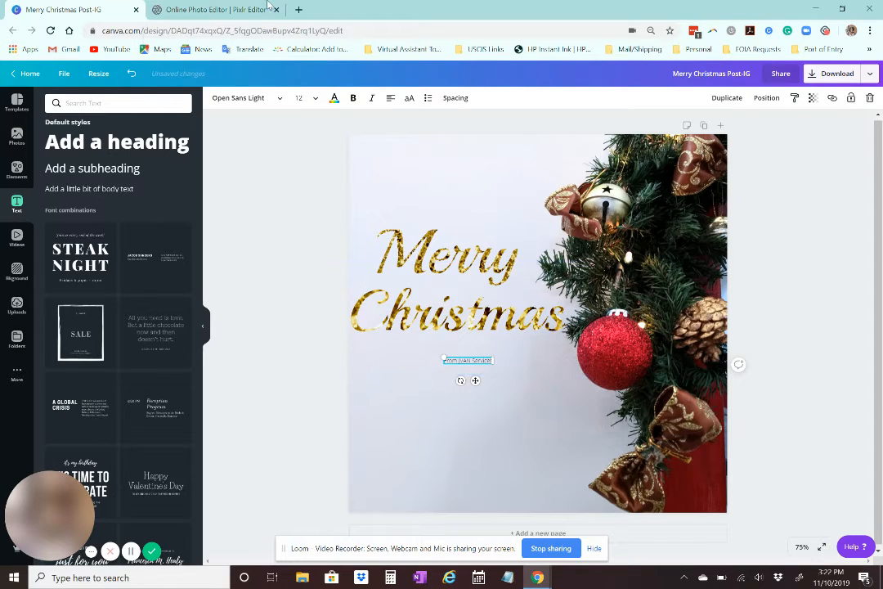
Change the font of the "From JVAN Services" line to Cinzel
click(261, 99)
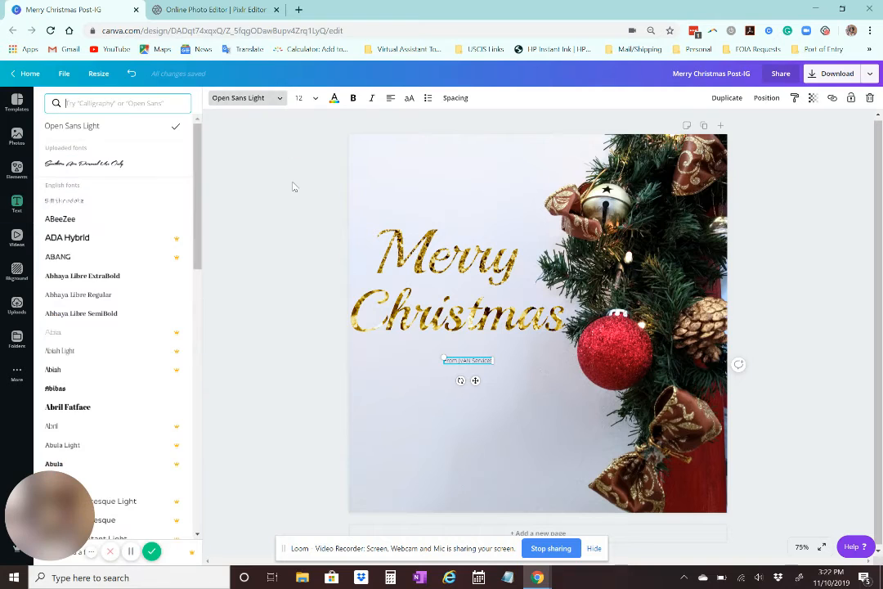
text(ci)
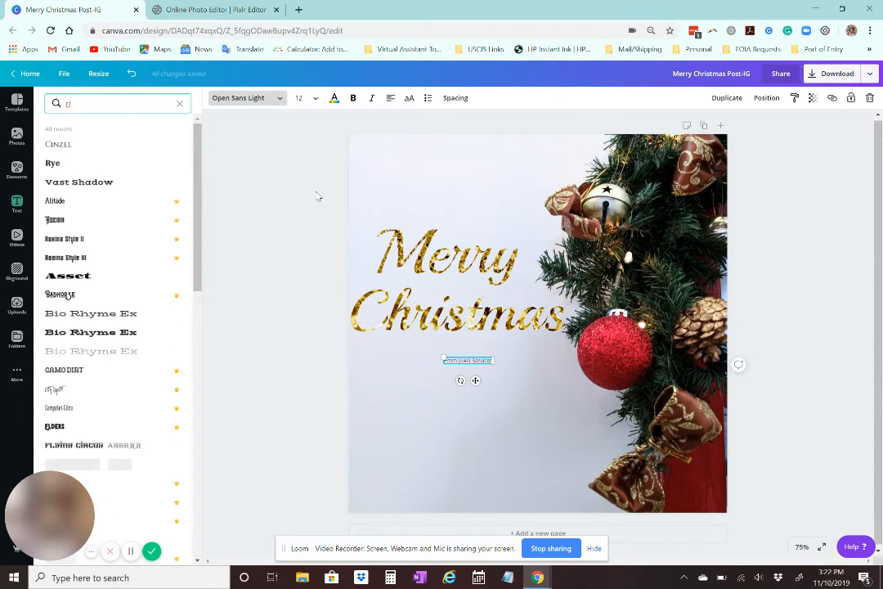
click(77, 144)
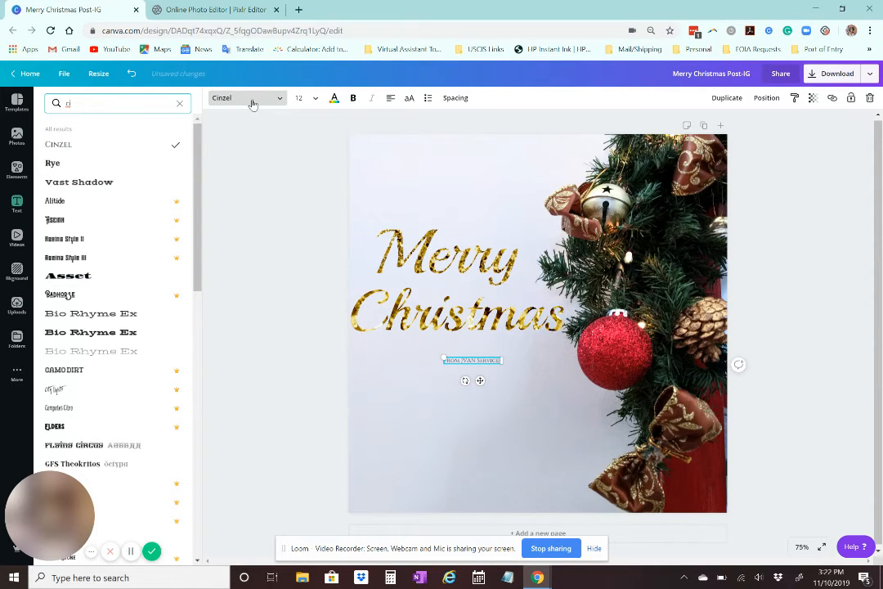
Color the "From JVAN Services" text white and make it bold
click(333, 99)
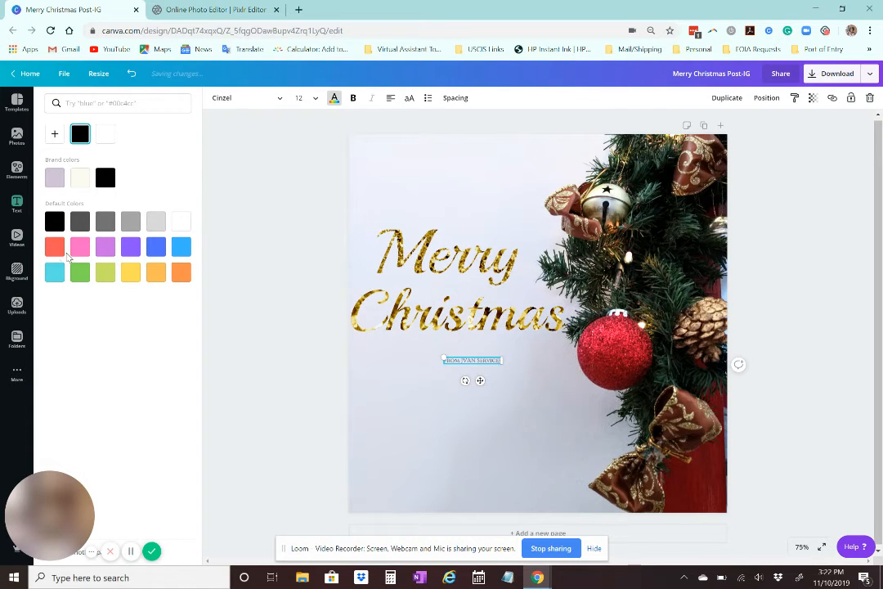
click(50, 249)
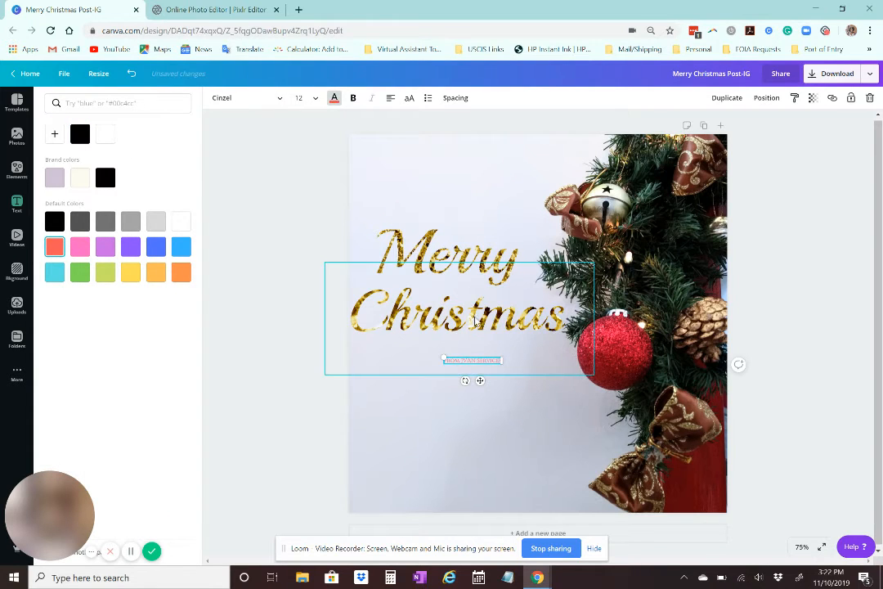
click(181, 220)
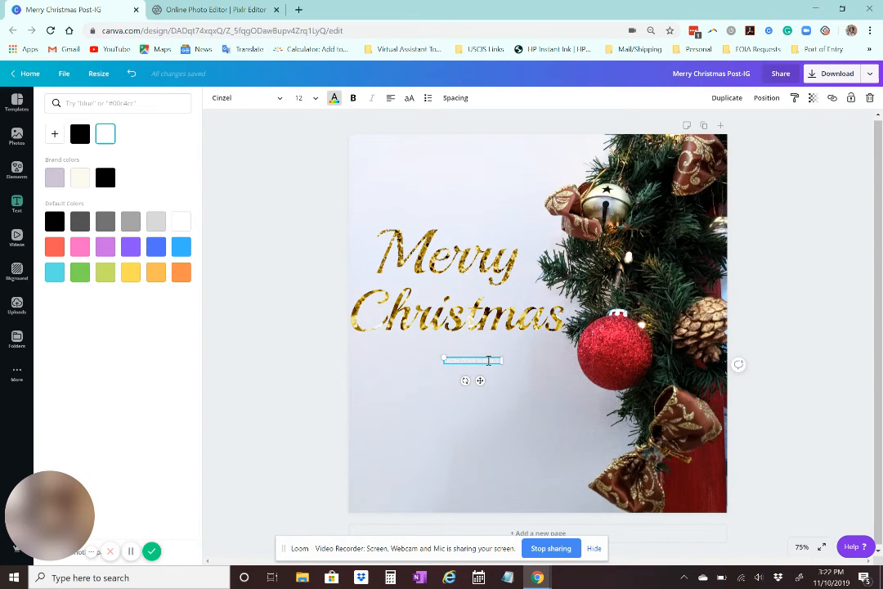
triple_click(488, 360)
click(352, 98)
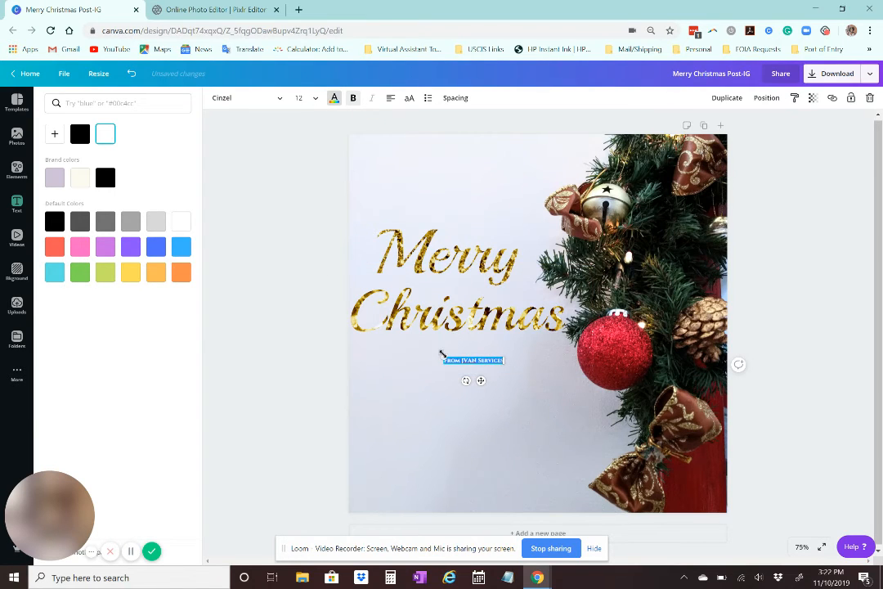
Enlarge the "From JVAN Services" line to a font size of about 25 and position it beneath "Christmas", clear of the red ornament
drag(442, 354, 376, 351)
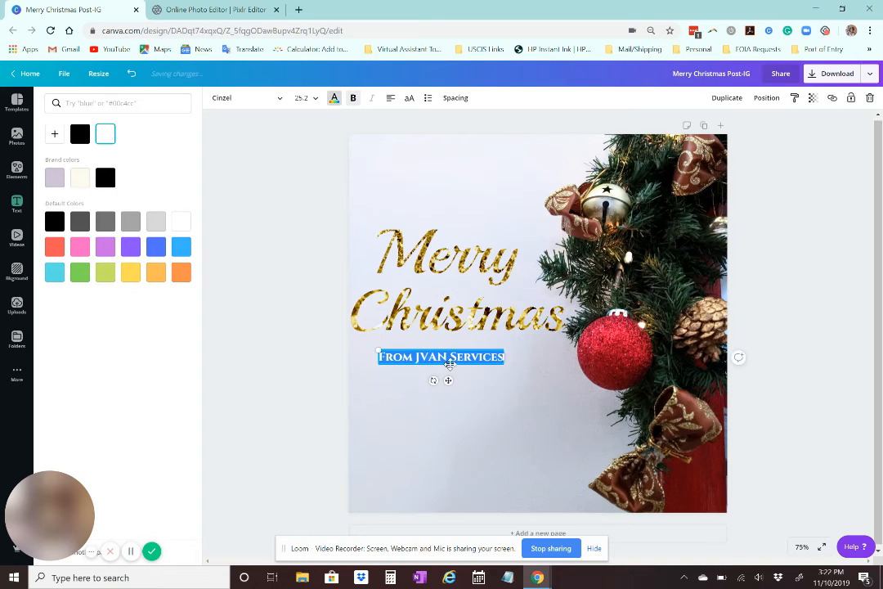
drag(449, 364, 487, 368)
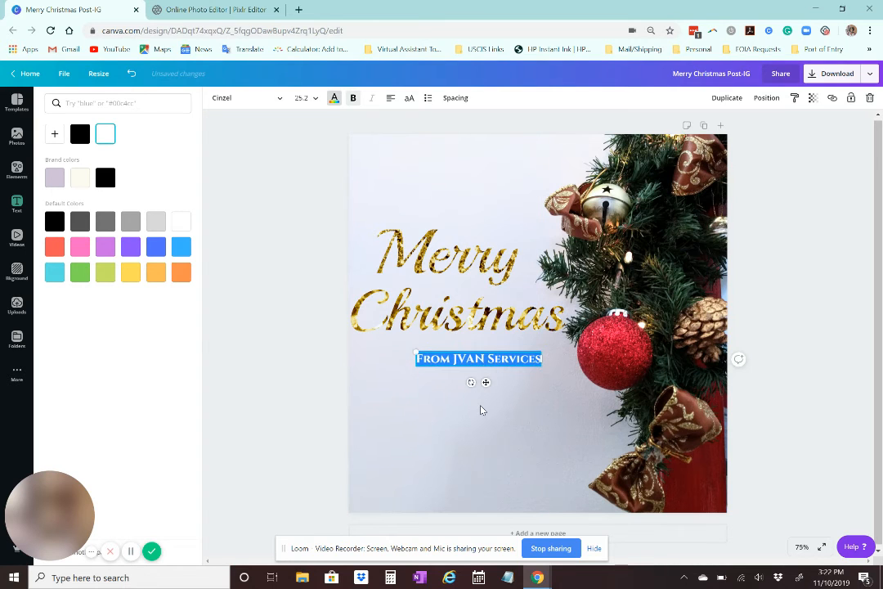
click(482, 410)
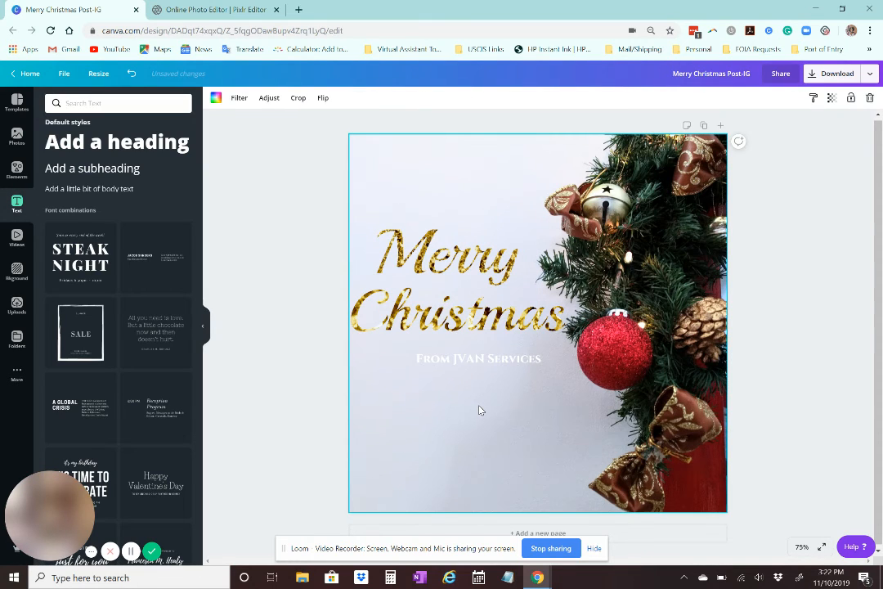